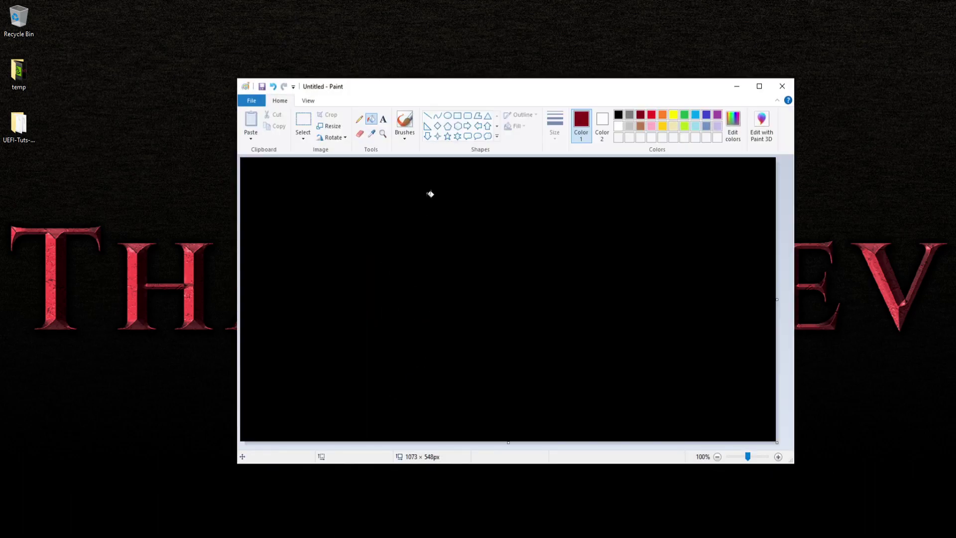
Nudge the Paint window up-right and select the Rectangle outline shape.
drag(478, 87, 488, 76)
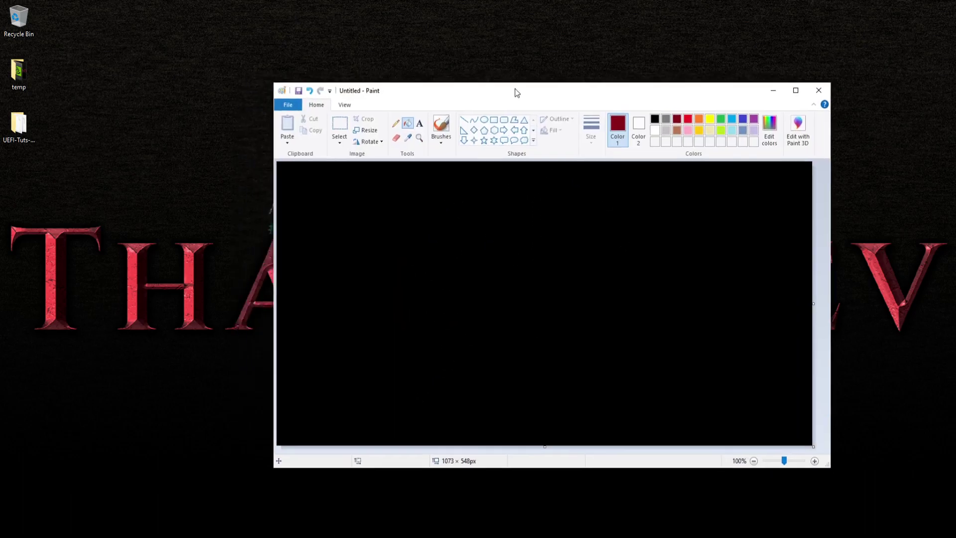
click(467, 105)
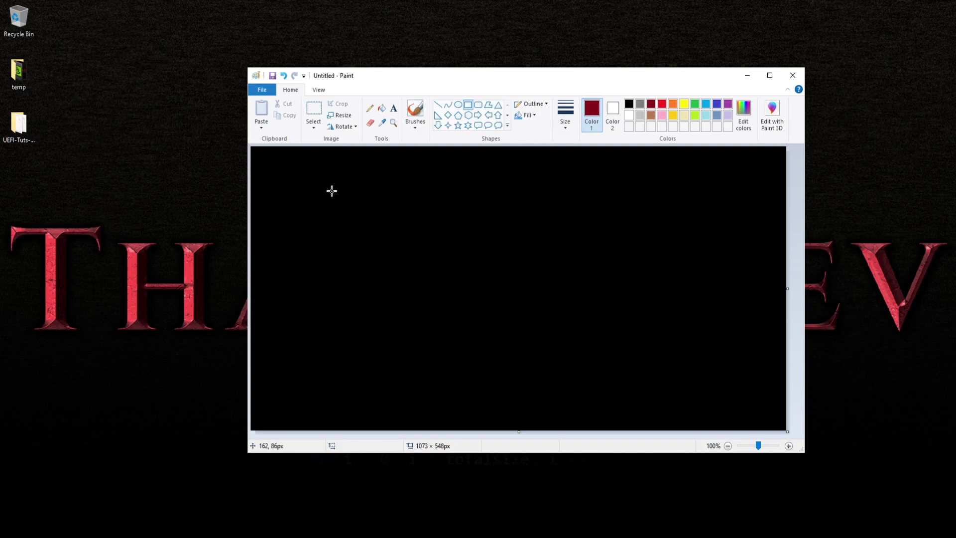
Draw the dark-red box and add a yellow 'BIOS' heading at its top.
drag(304, 182, 389, 251)
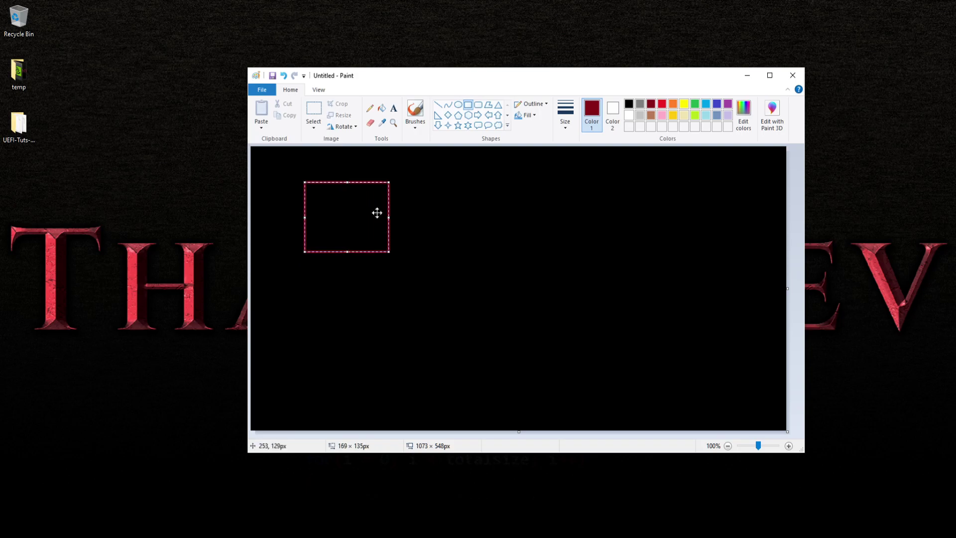
click(393, 108)
click(682, 107)
click(311, 209)
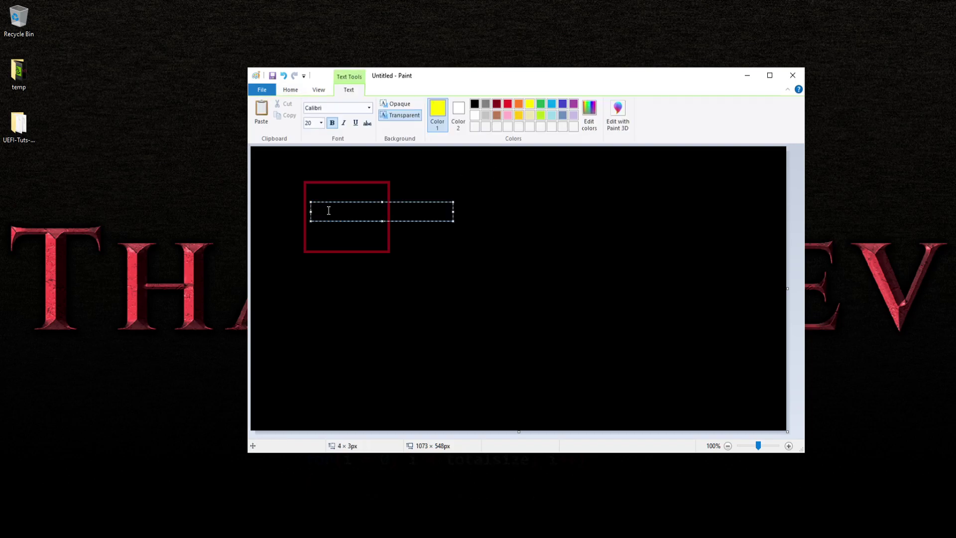
text(BIOS)
drag(310, 200, 327, 183)
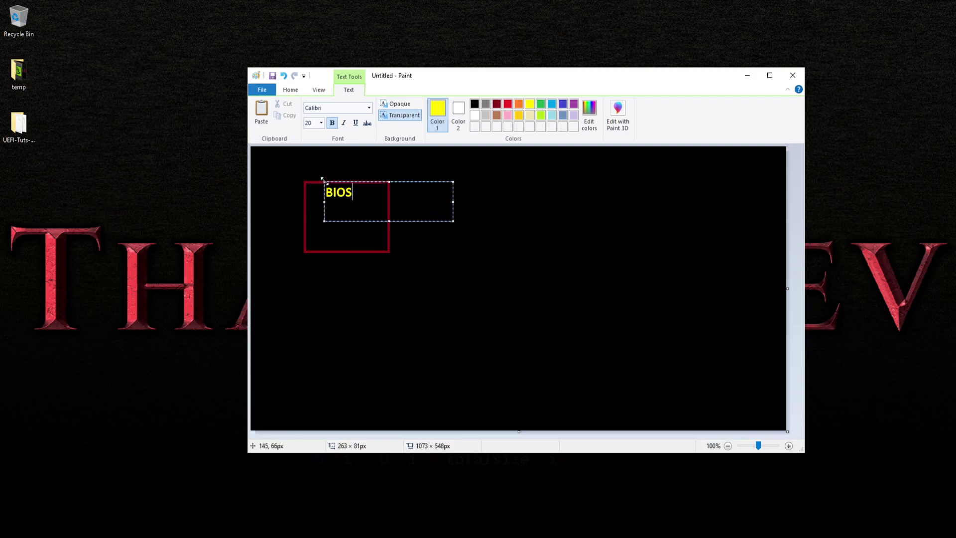
click(478, 190)
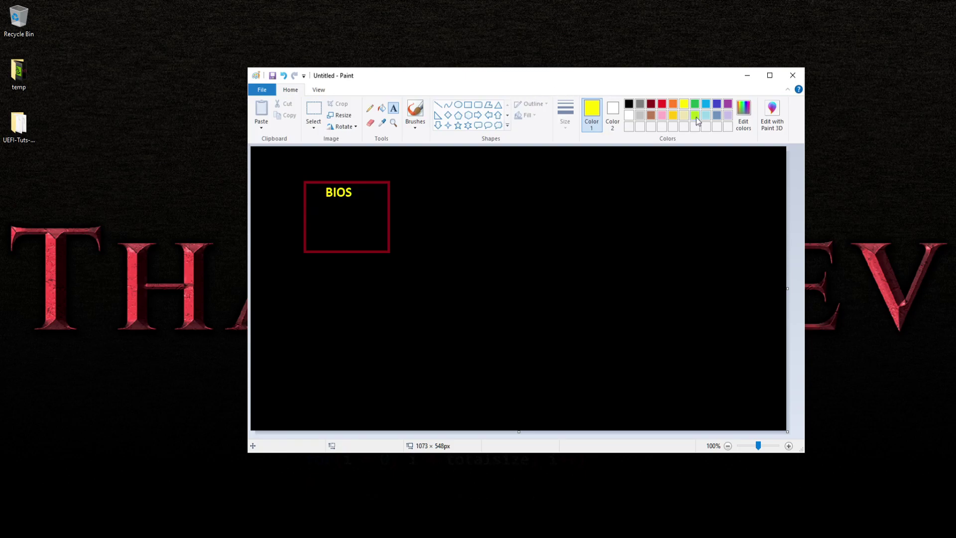
Add light-blue 'LEGACY' and 'EFI' lines below the BIOS heading.
click(663, 105)
click(706, 105)
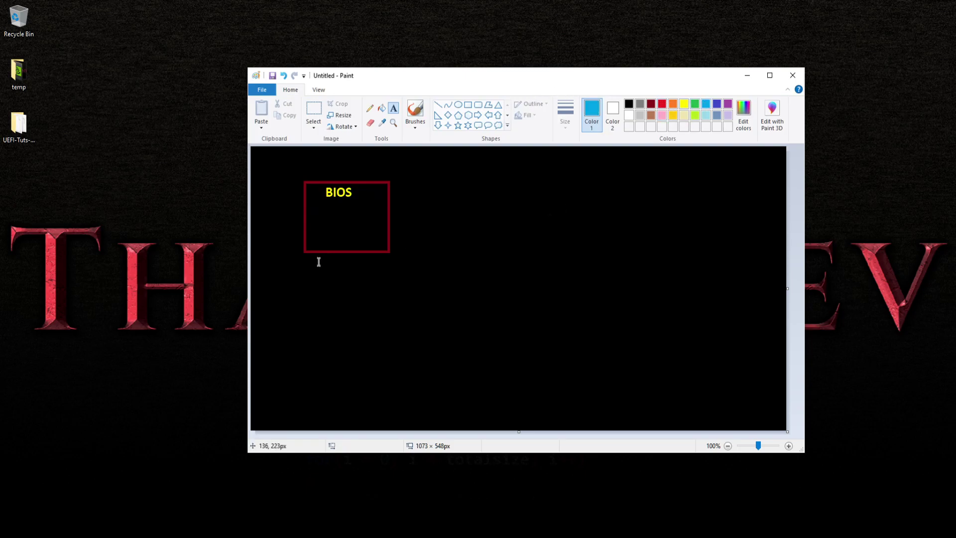
click(311, 217)
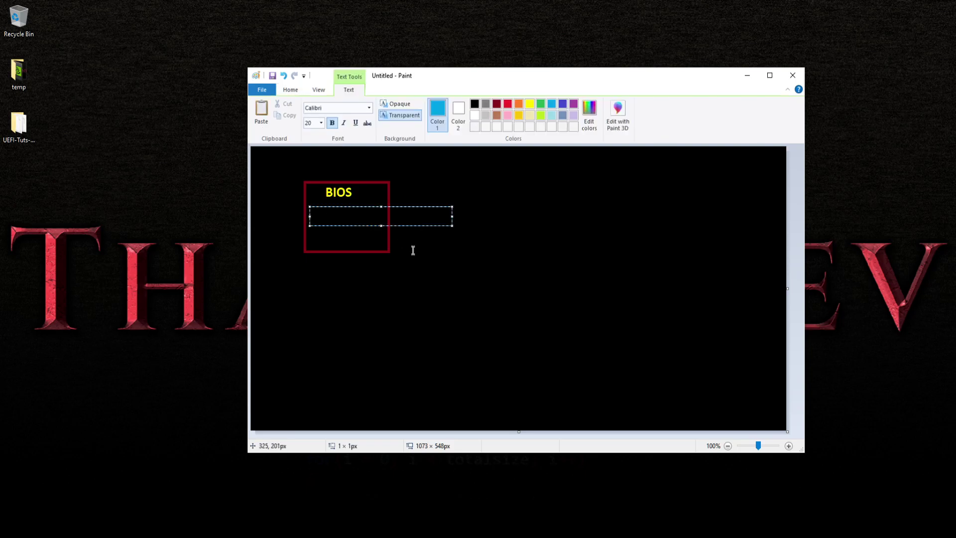
text(LEGACY)
key(Return)
text(EFI)
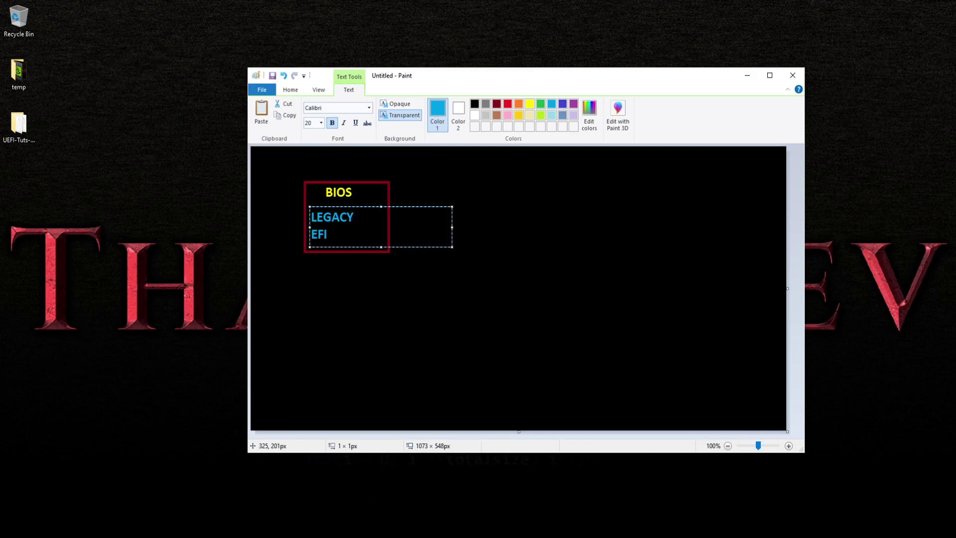
click(477, 220)
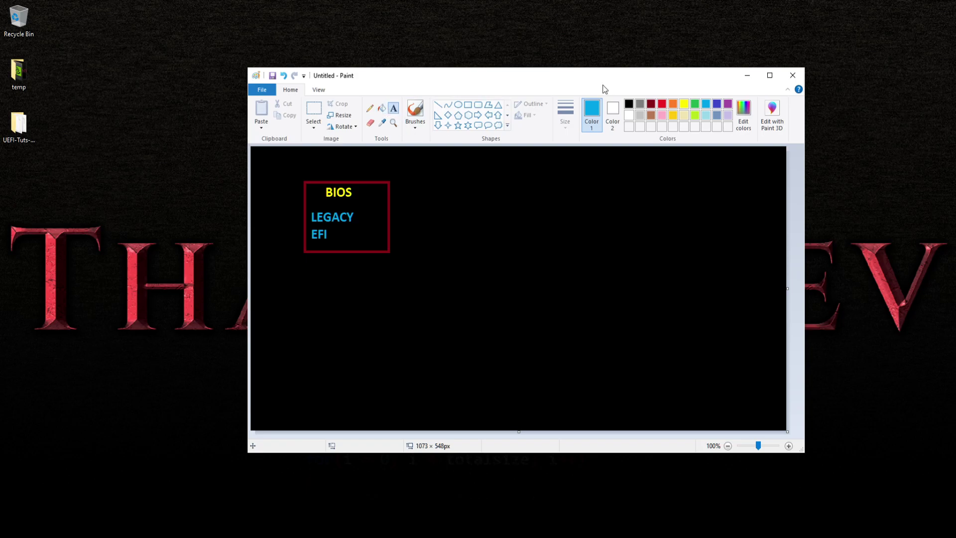
Write '16-Bit Boot Sector ( 512 ) --- 0xAA55' in light grey beside the red box.
click(640, 116)
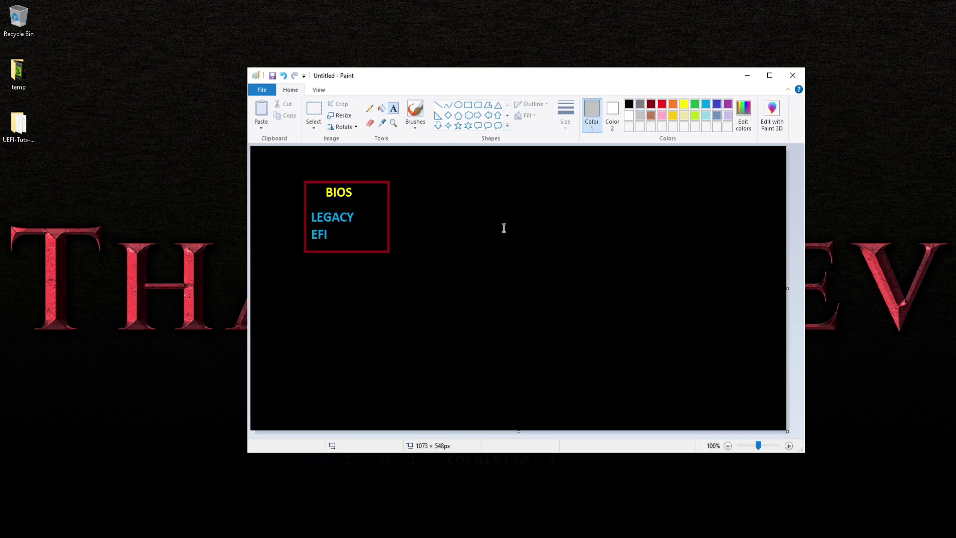
click(420, 213)
text(16-Bit Boot)
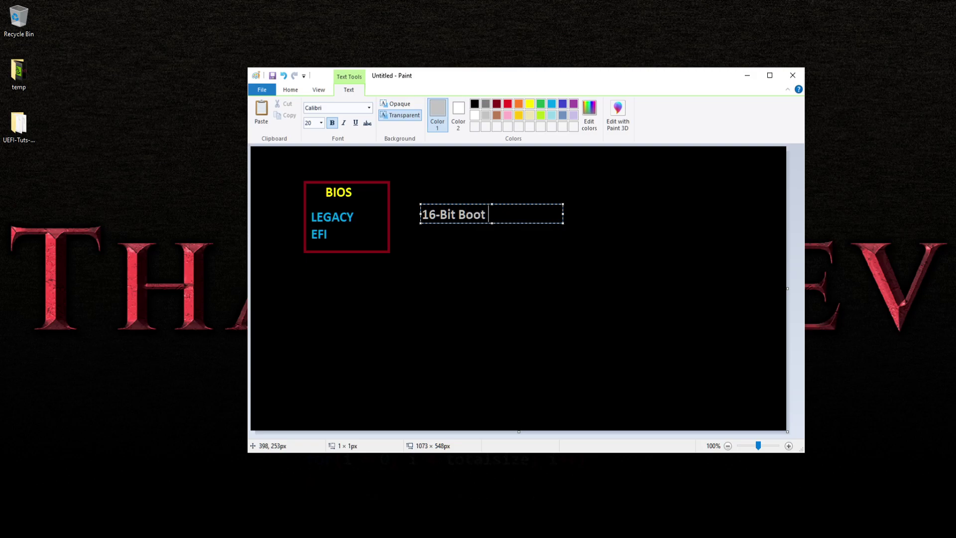
text( Sector)
text( ( 512 ))
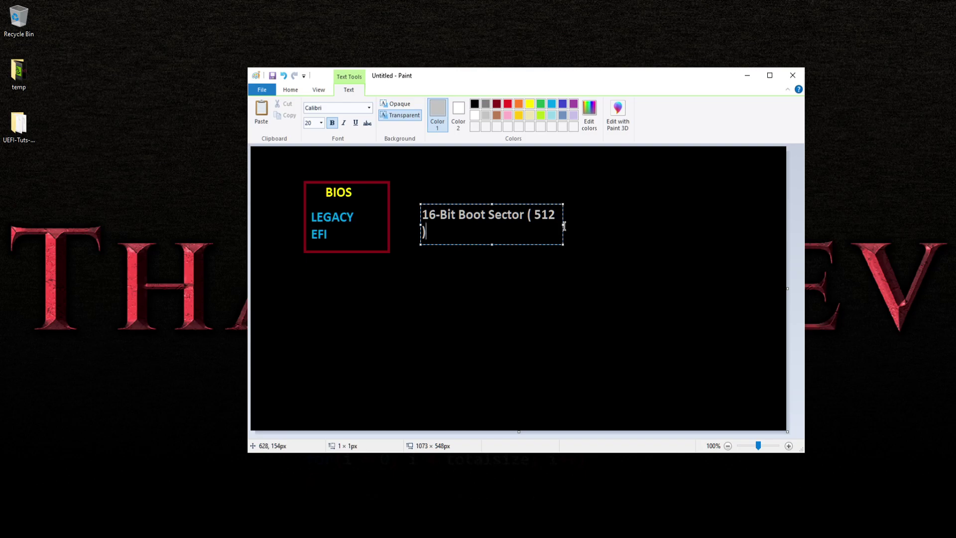
drag(563, 224, 750, 240)
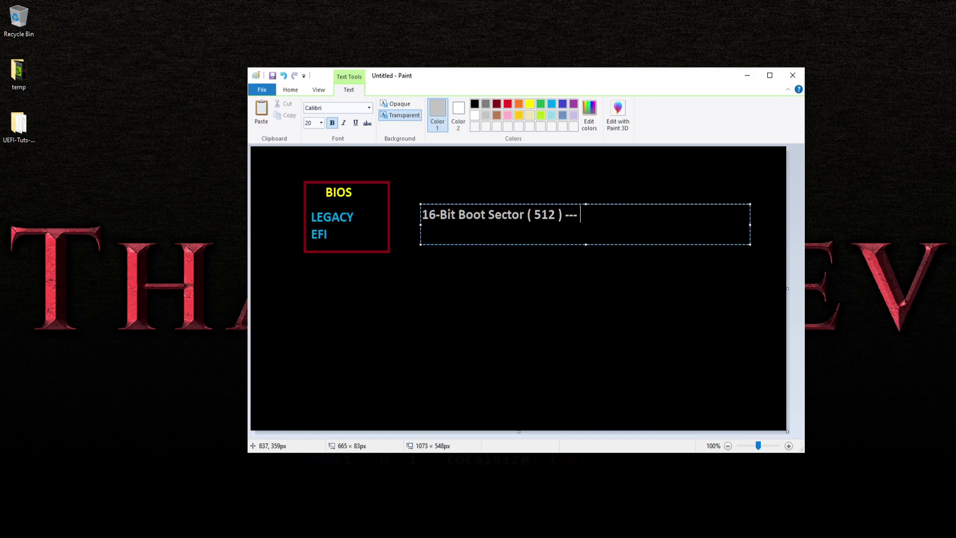
text(0x)
text(AA55)
click(552, 278)
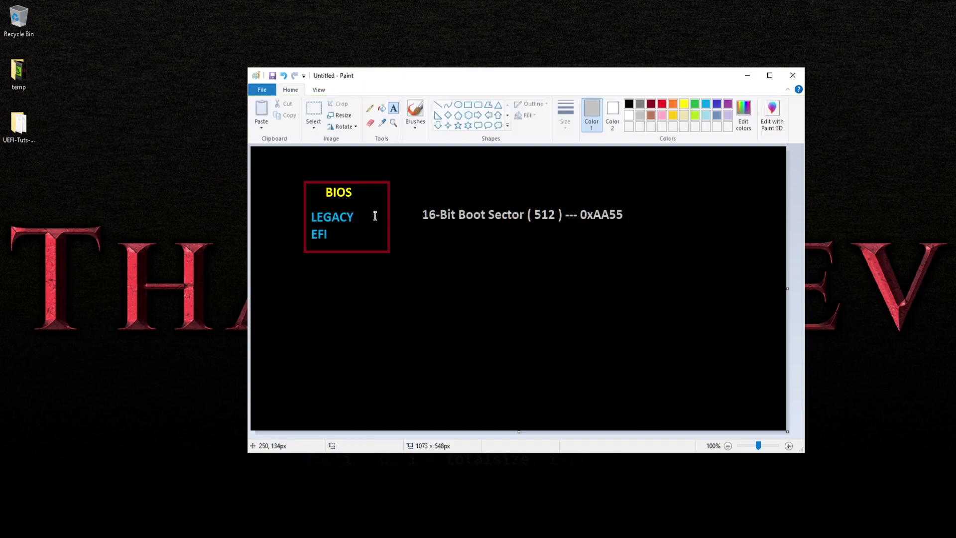
Connect LEGACY to the boot-sector text with a green line, then ready orange rectangles.
click(438, 105)
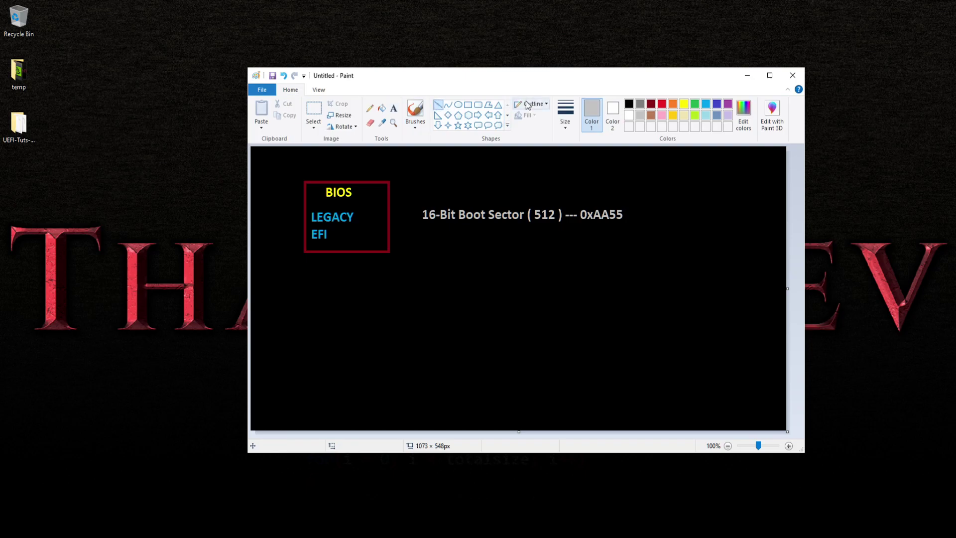
click(694, 106)
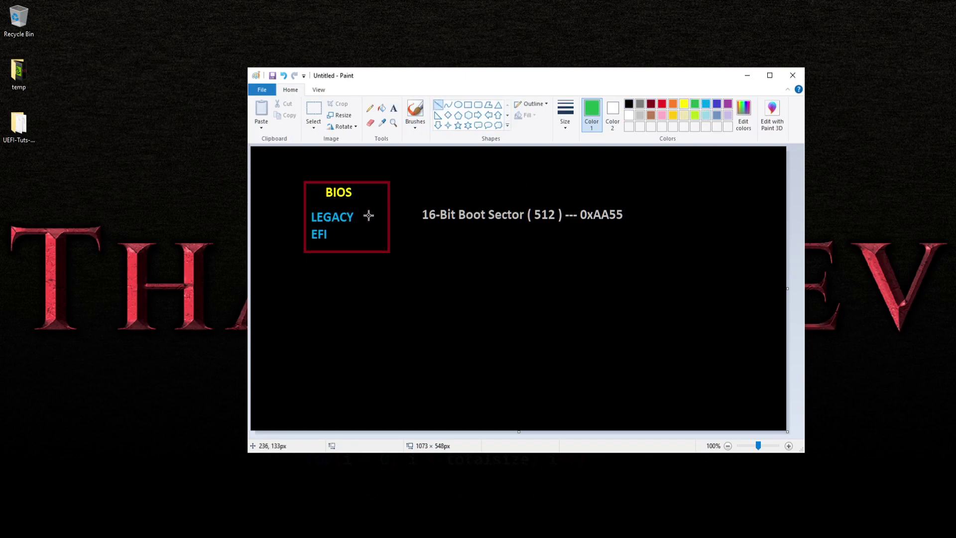
drag(365, 216, 413, 215)
click(466, 106)
click(672, 105)
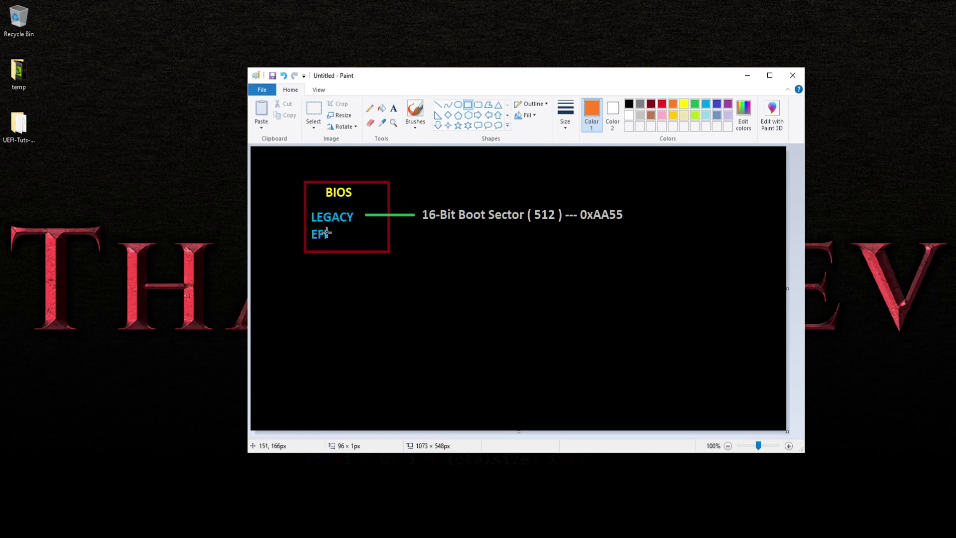
Draw an orange box below the red box and start light-grey text inside it.
drag(397, 255, 500, 349)
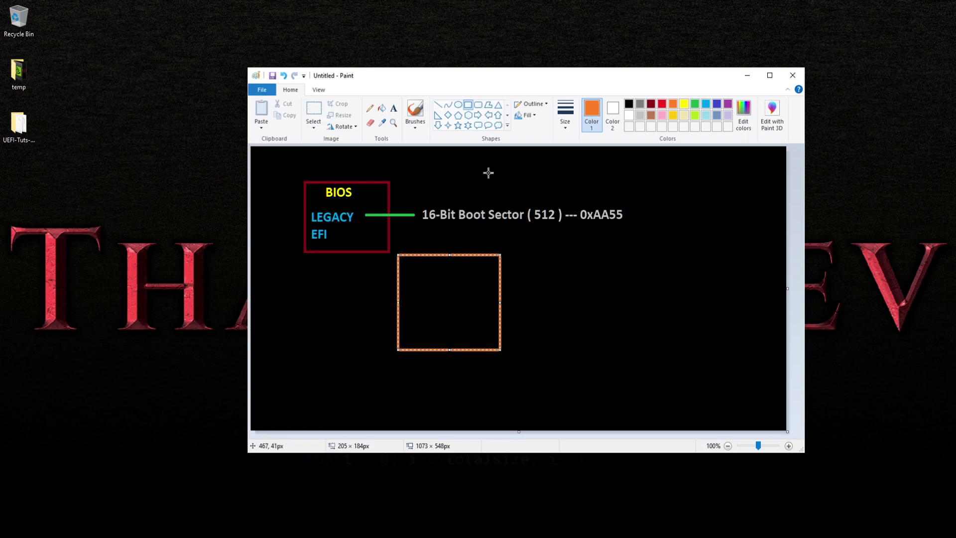
click(529, 204)
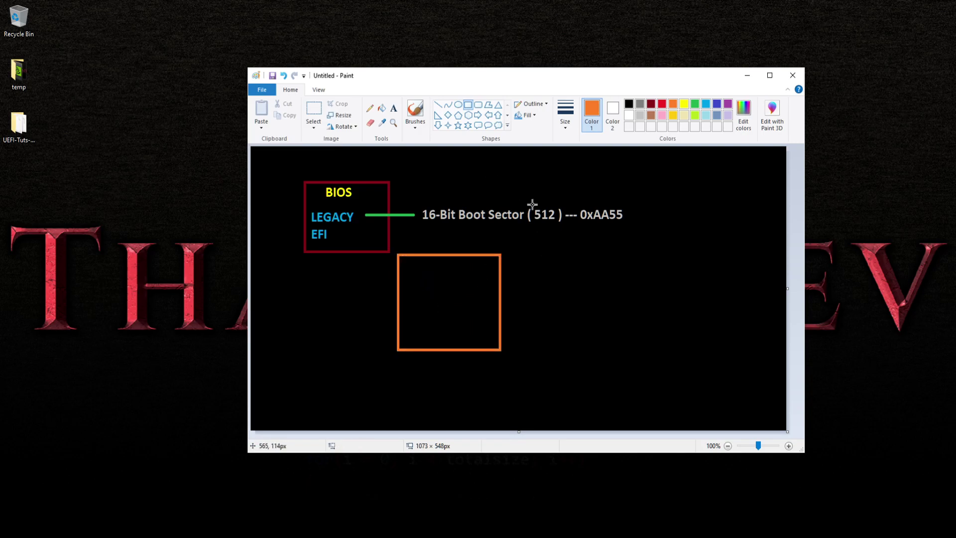
click(393, 111)
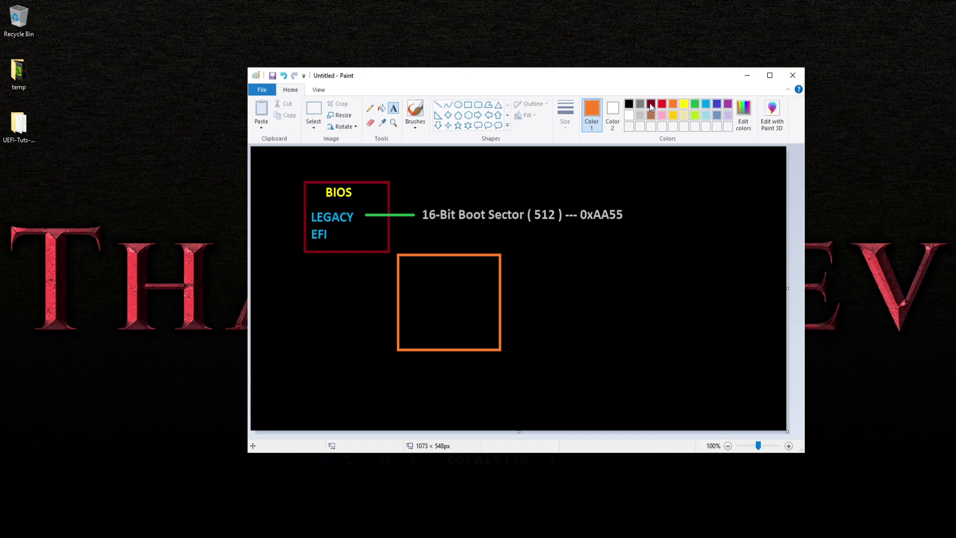
click(640, 116)
click(403, 262)
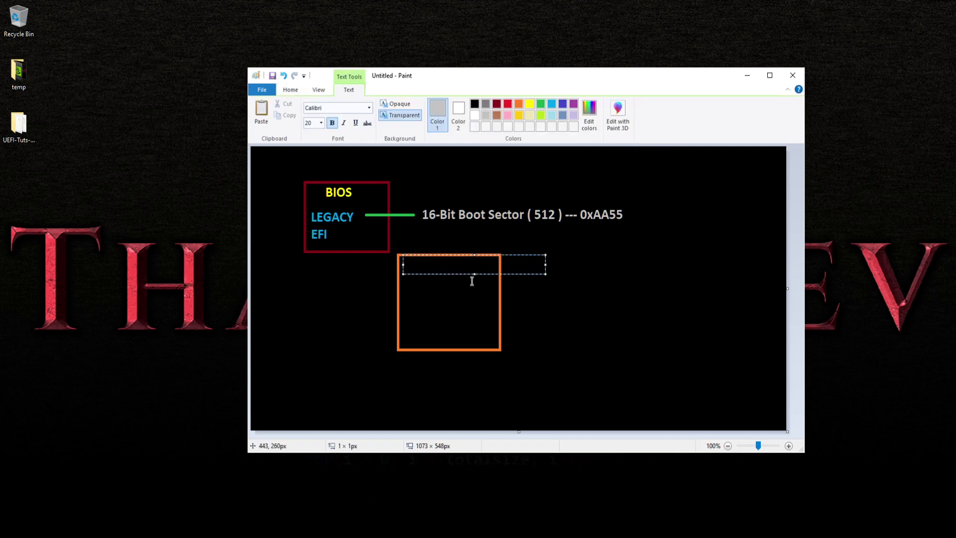
text(1.)
Type the list 1. Firmware, 2. Drivers, 3. Applications in an enlarged text box.
key(Return)
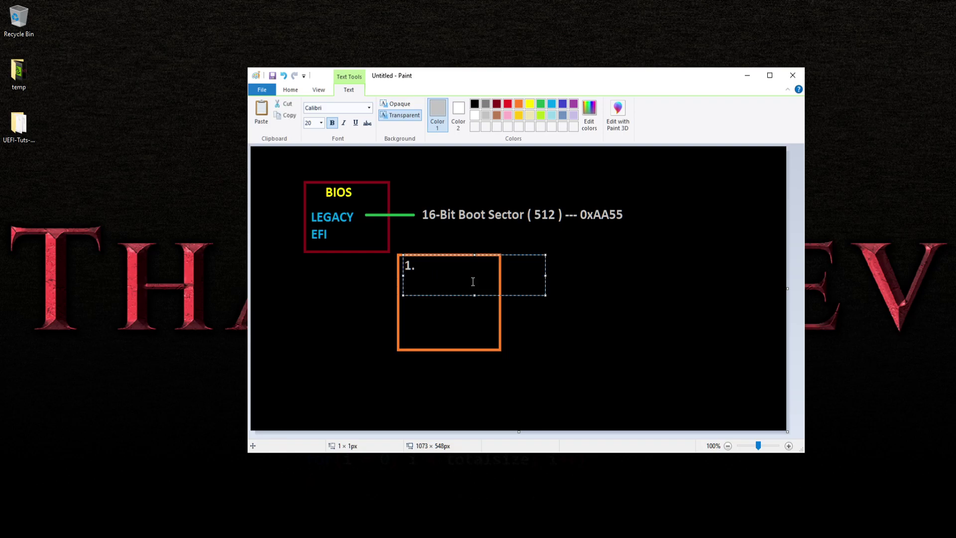
text(2.)
key(Return)
text(3.)
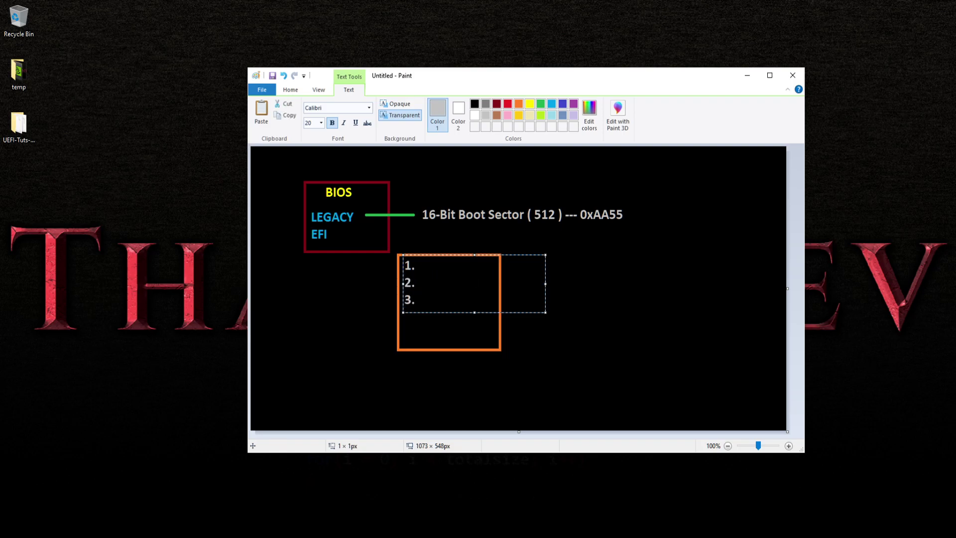
key(Up)
key(Up)
drag(545, 311, 624, 373)
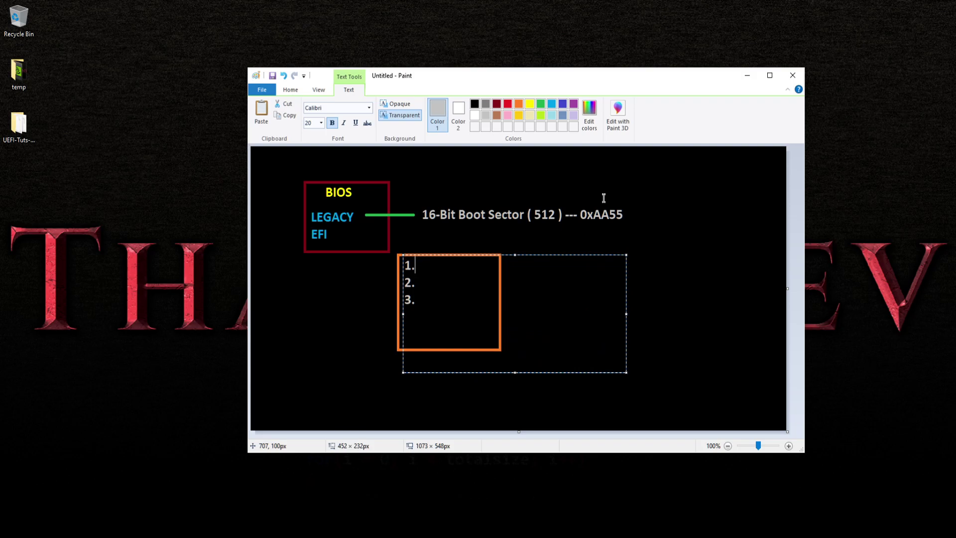
text( Firmware)
key(Down)
text(Drivers)
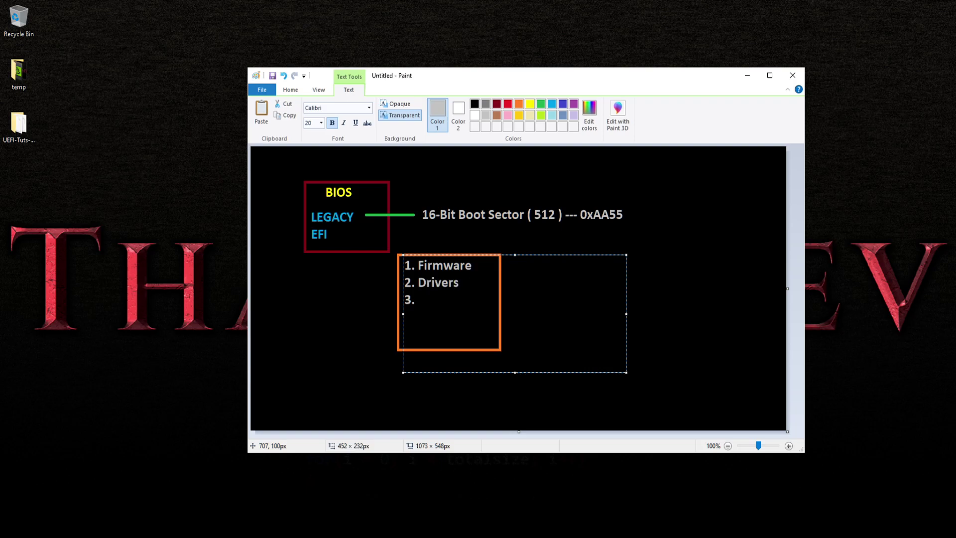
text( 3. Applications)
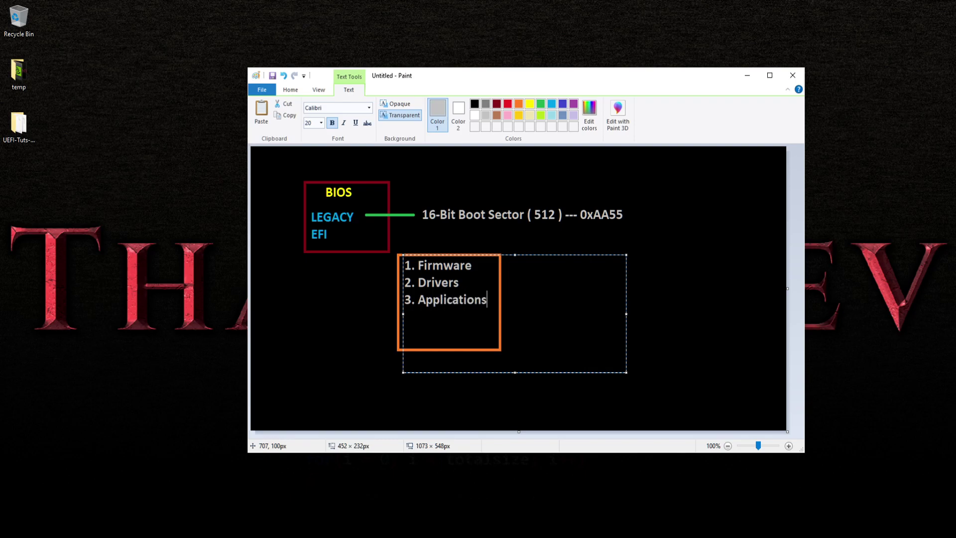
click(637, 270)
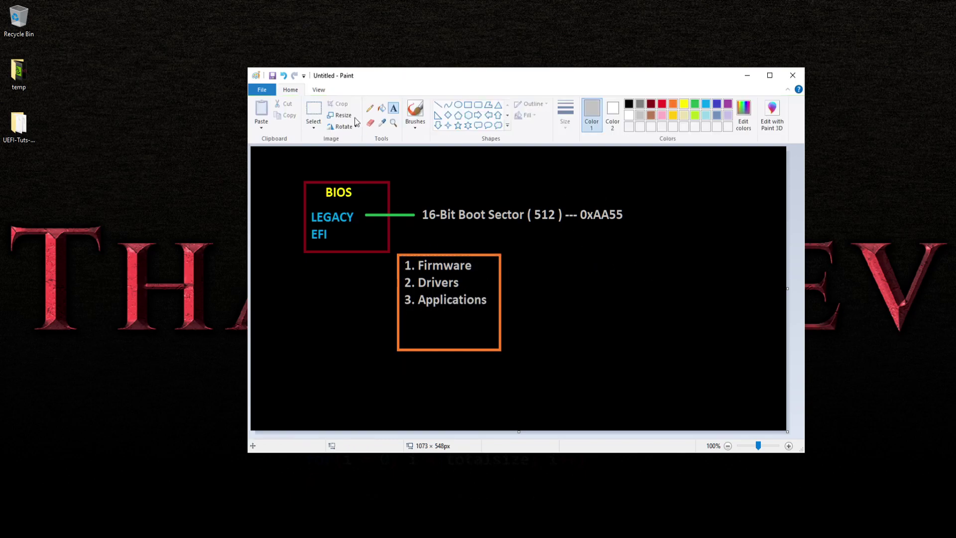
Move the orange list box down-left and fill the leftover white area black.
click(316, 109)
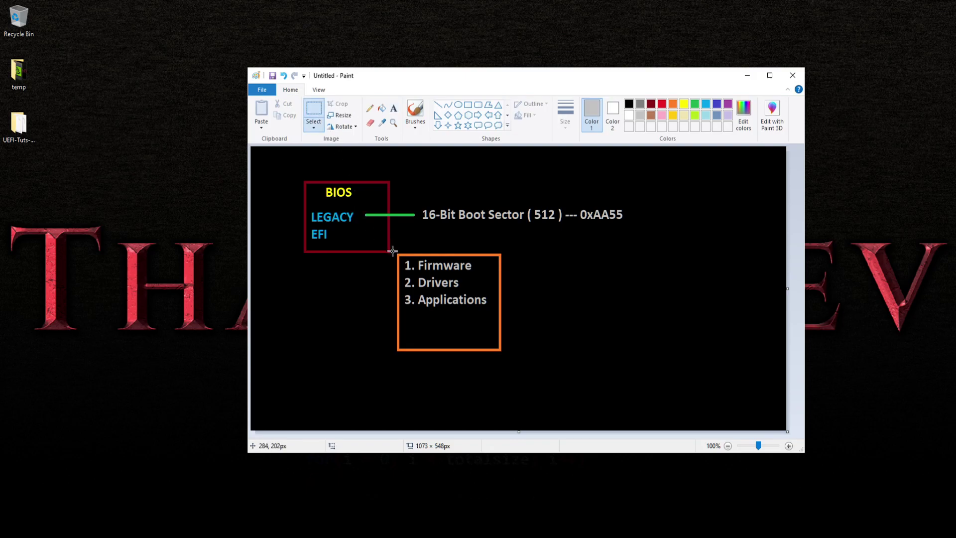
drag(393, 250, 517, 357)
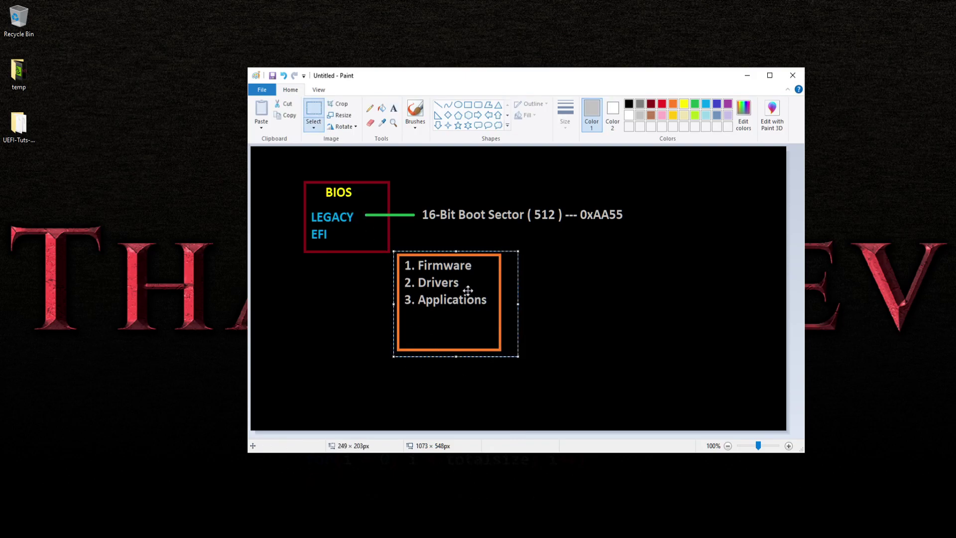
drag(467, 291, 369, 307)
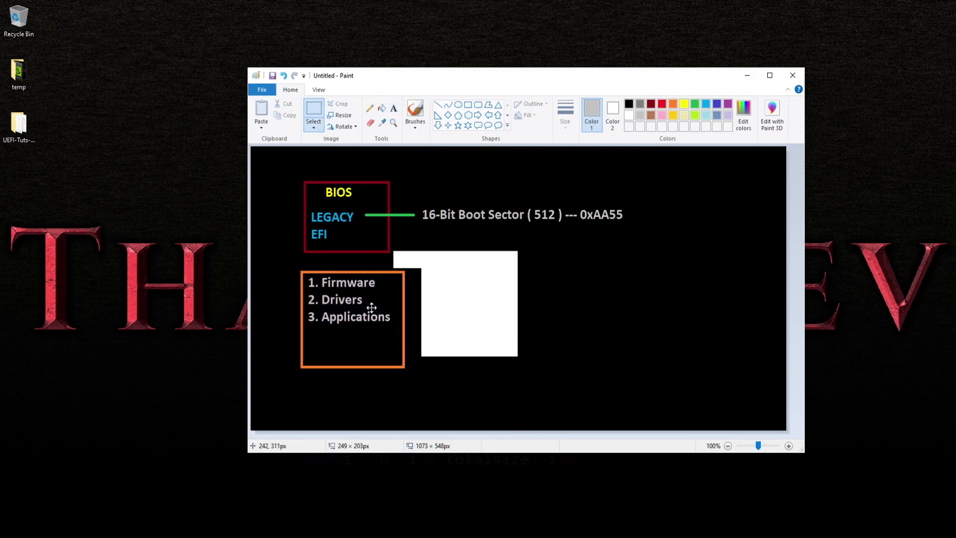
click(382, 107)
click(628, 104)
click(503, 271)
Draw a short green vertical line from EFI down to the list box.
click(395, 109)
click(437, 106)
click(695, 103)
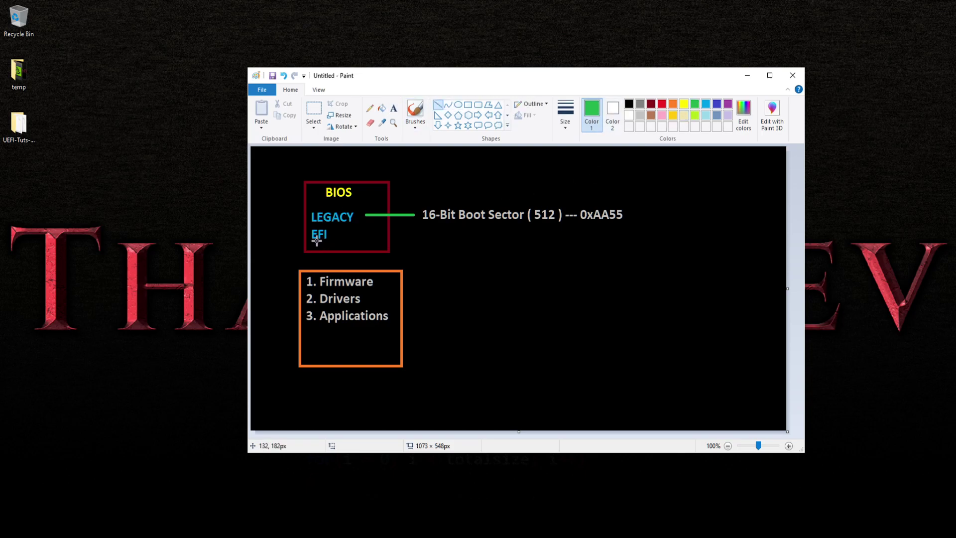
drag(317, 240, 317, 271)
drag(316, 270, 317, 268)
drag(317, 269, 315, 270)
drag(318, 268, 317, 268)
click(475, 251)
Undo the stray dots and draw green lines rightward from Firmware and Drivers.
right_click(506, 291)
key(ctrl+z)
key(ctrl+z)
drag(385, 281, 460, 264)
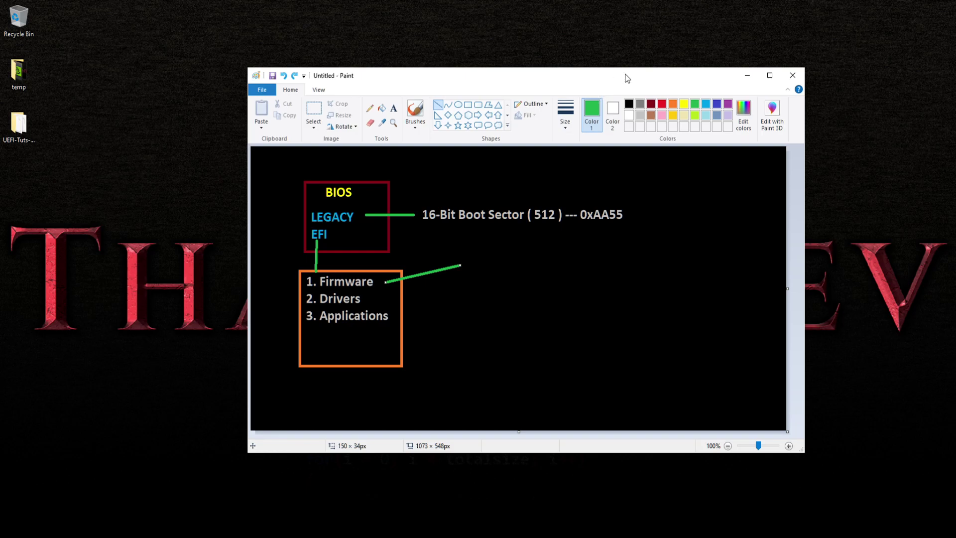
drag(378, 298, 472, 294)
click(393, 107)
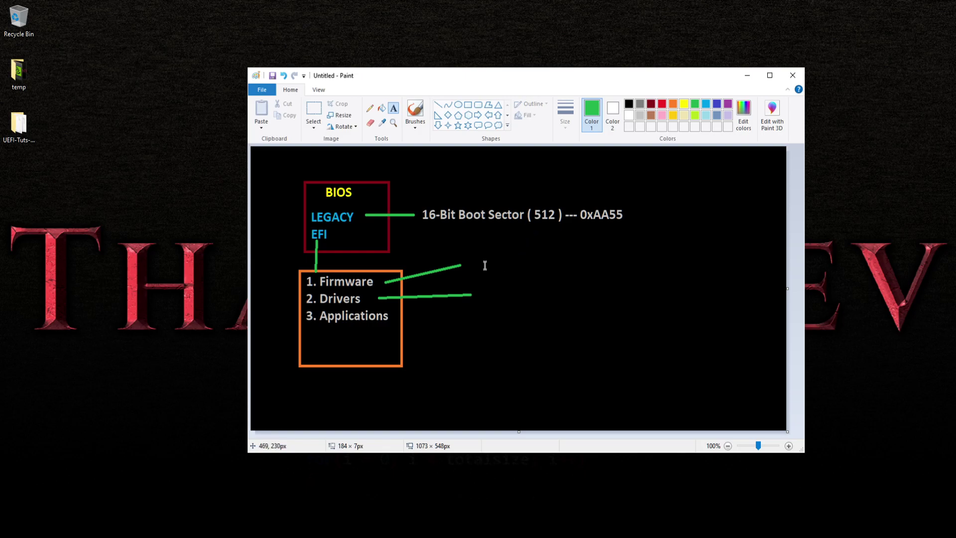
click(683, 104)
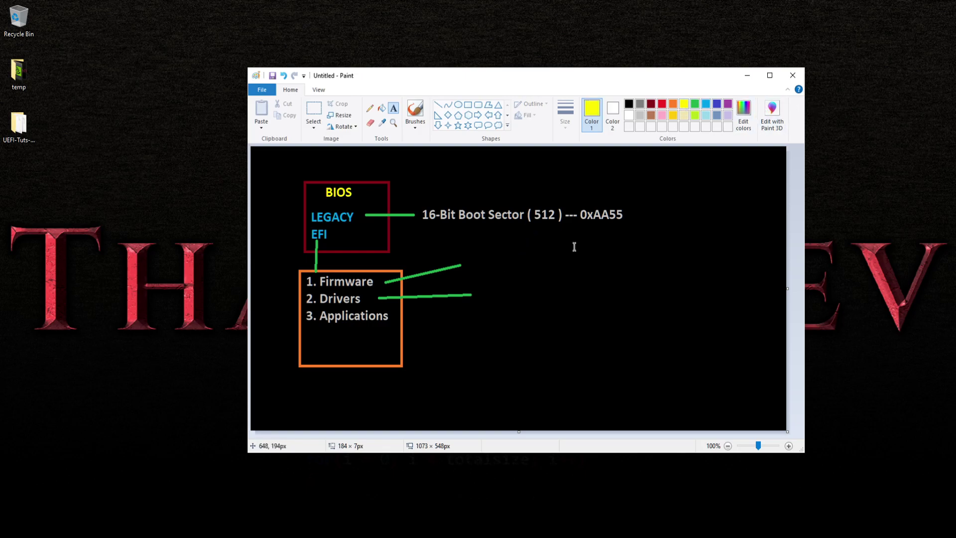
Add size-26 yellow text 'HARDWARE Works with these two kinds of EFI' beside the lines.
click(488, 273)
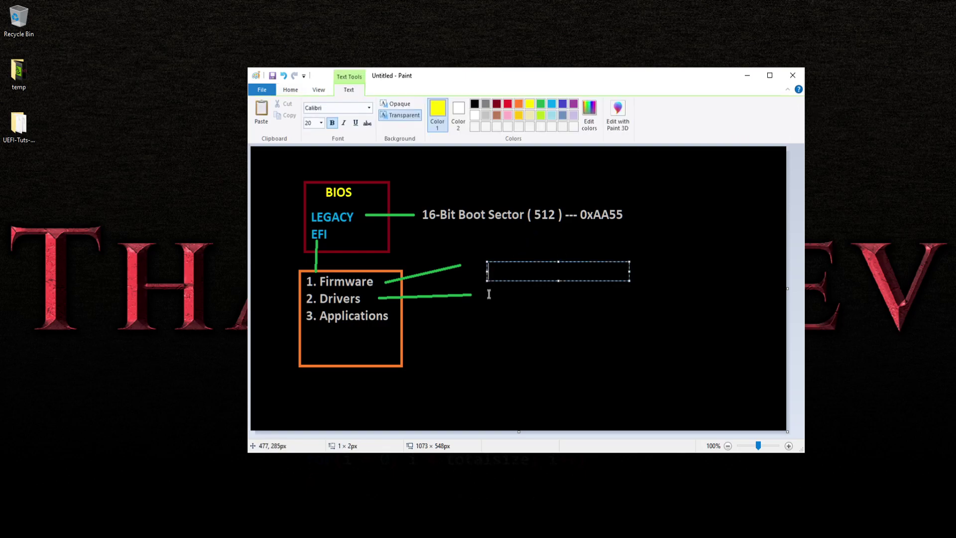
click(319, 122)
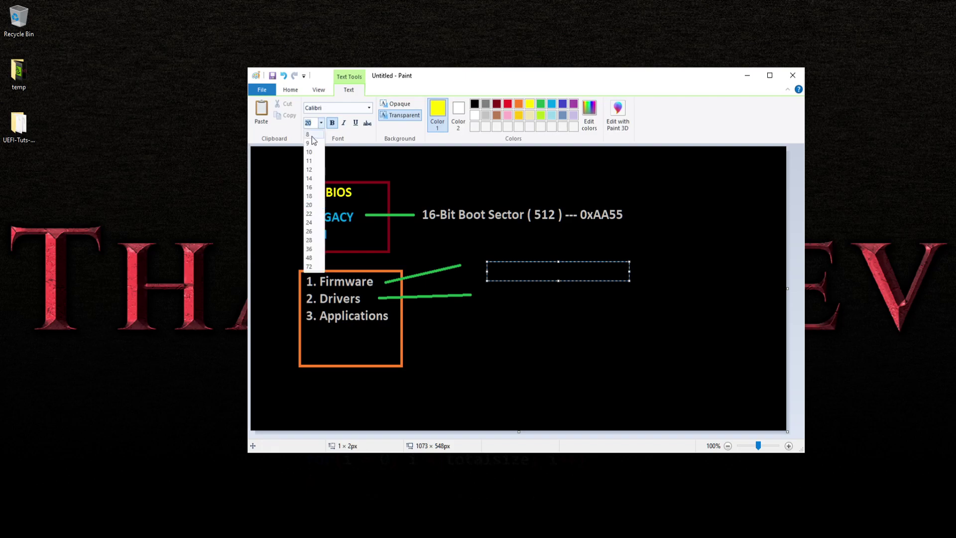
click(315, 231)
text(HARDWARE Works with these two kinds of EFI)
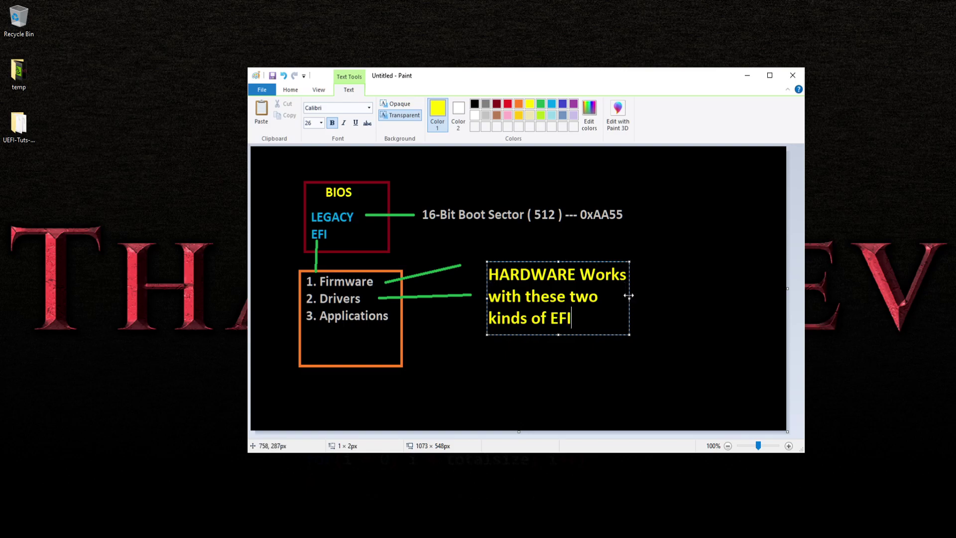
drag(630, 300, 739, 300)
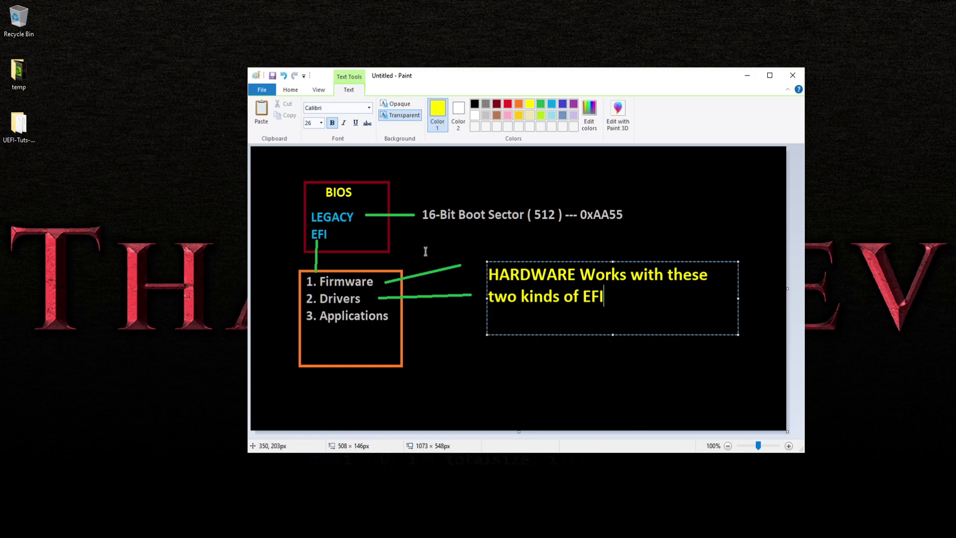
click(403, 160)
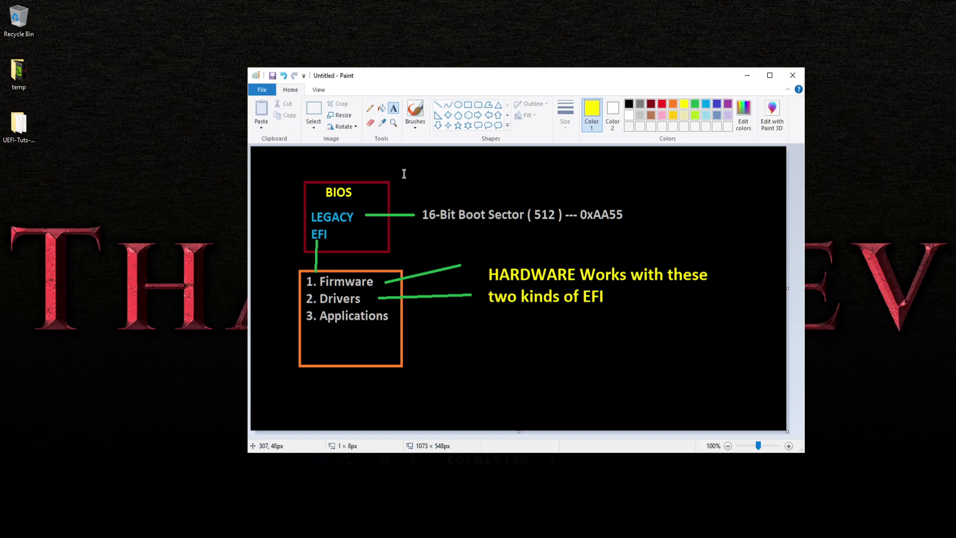
Add yellow text '2020 - Intel removed Legacy from BIOS.' at the top of the canvas.
click(403, 161)
text(2020 - Intel removed Legacy from BIOS.)
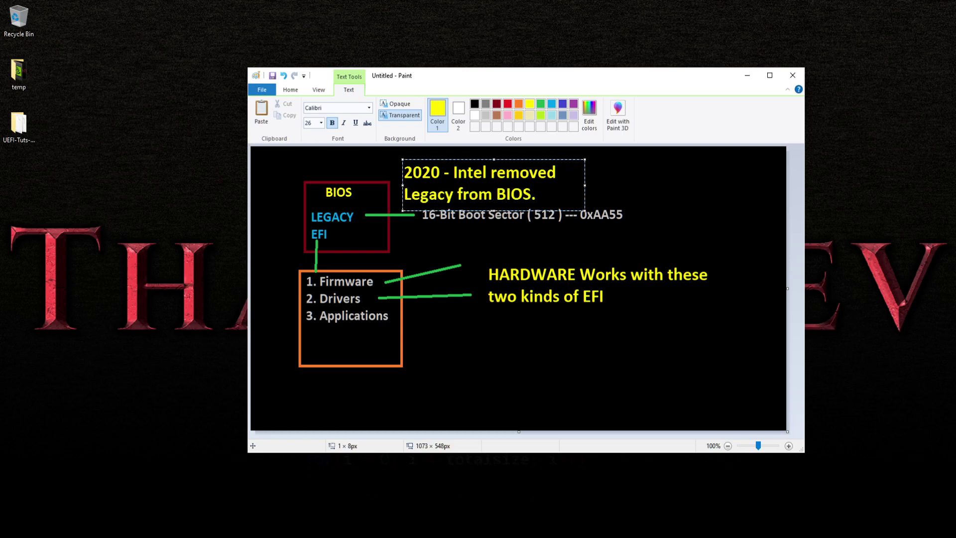
click(655, 181)
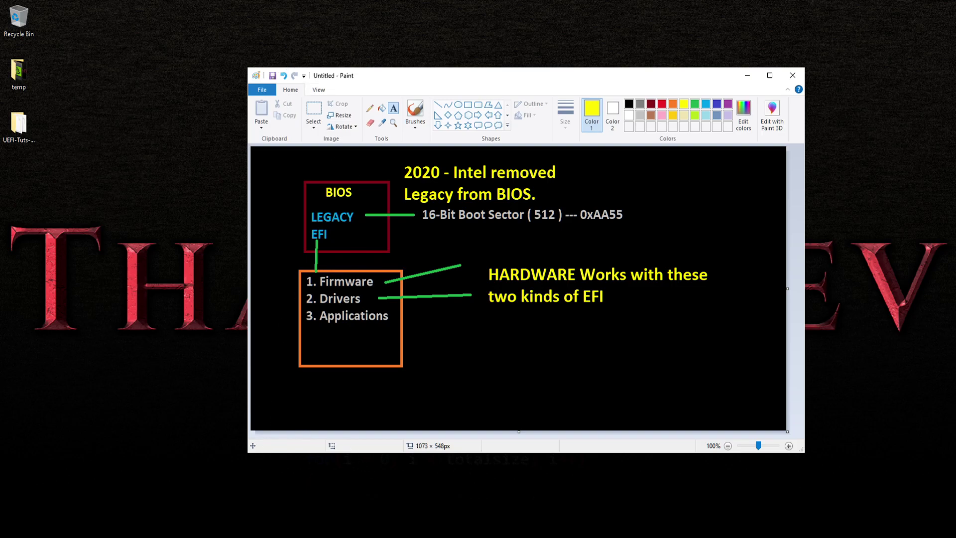
Search DuckDuckGo for 'intel removes legacy bios support', browse results, then minimize Firefox.
key(alt+Tab)
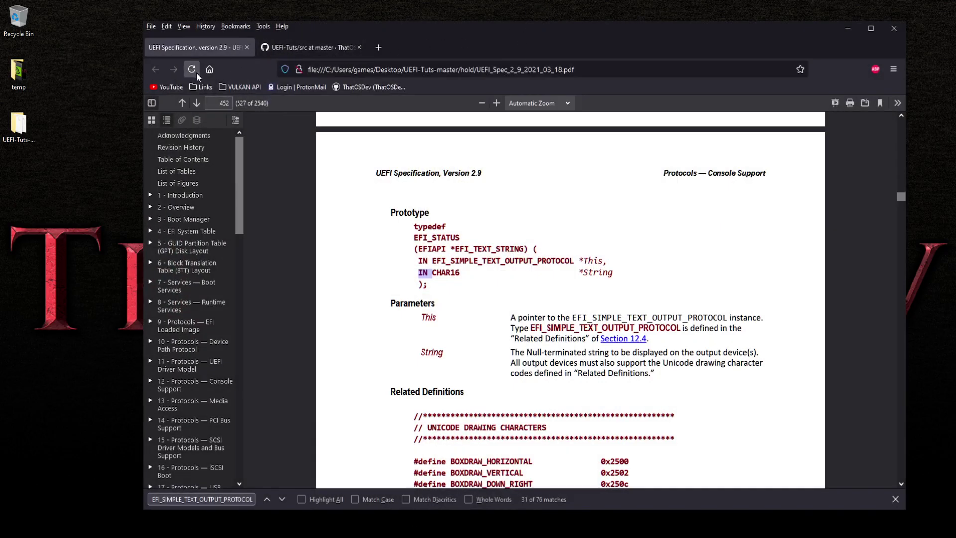
click(212, 67)
click(359, 47)
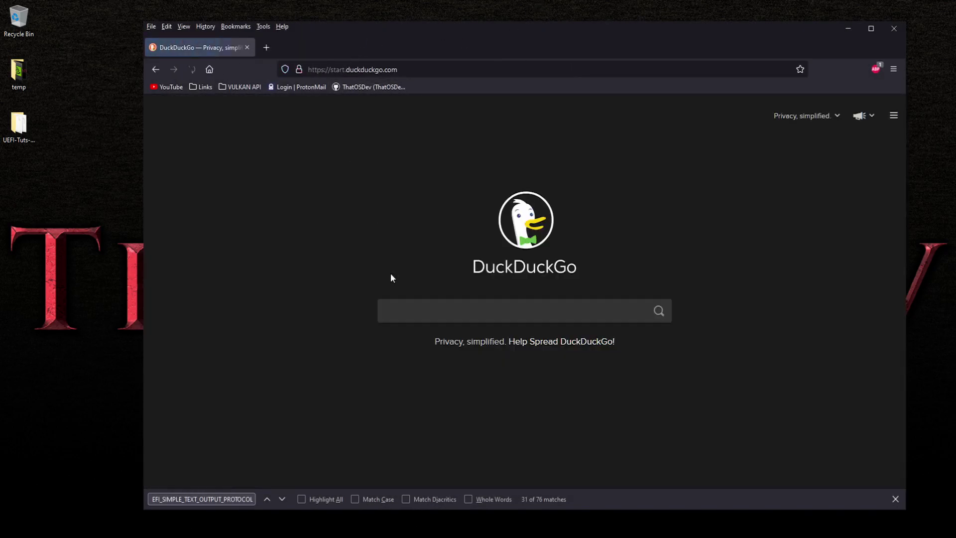
text(int)
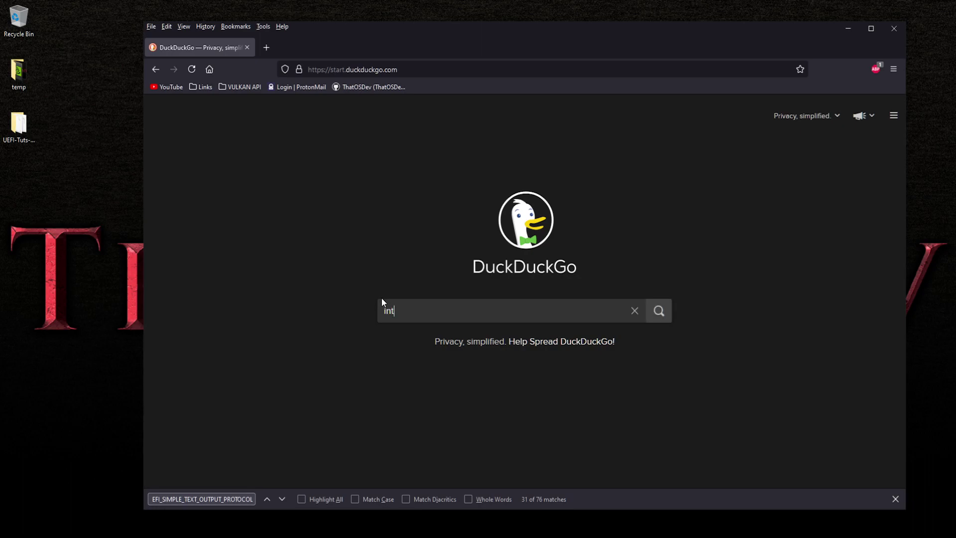
text(el removes le)
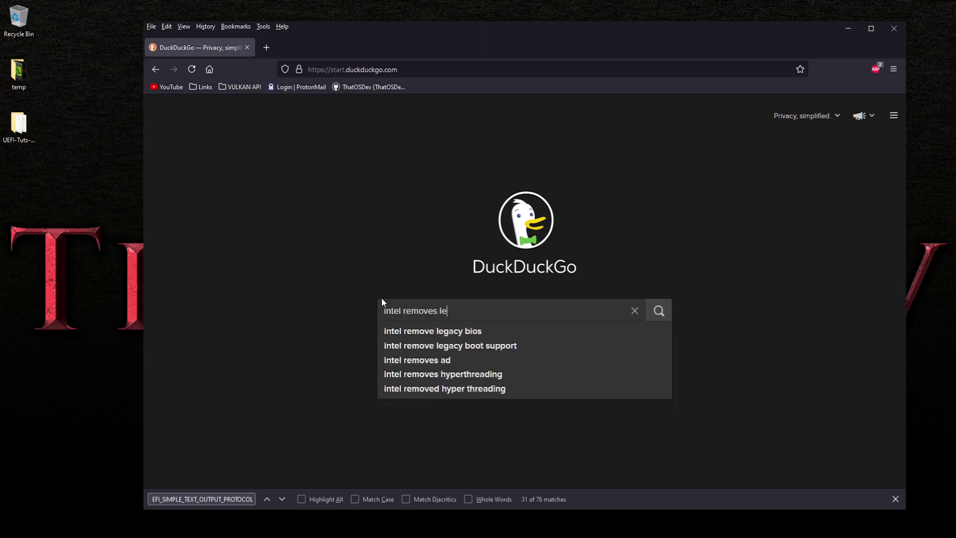
text(gacy biuo)
key(BackSpace)
key(BackSpace)
text(os support)
key(Return)
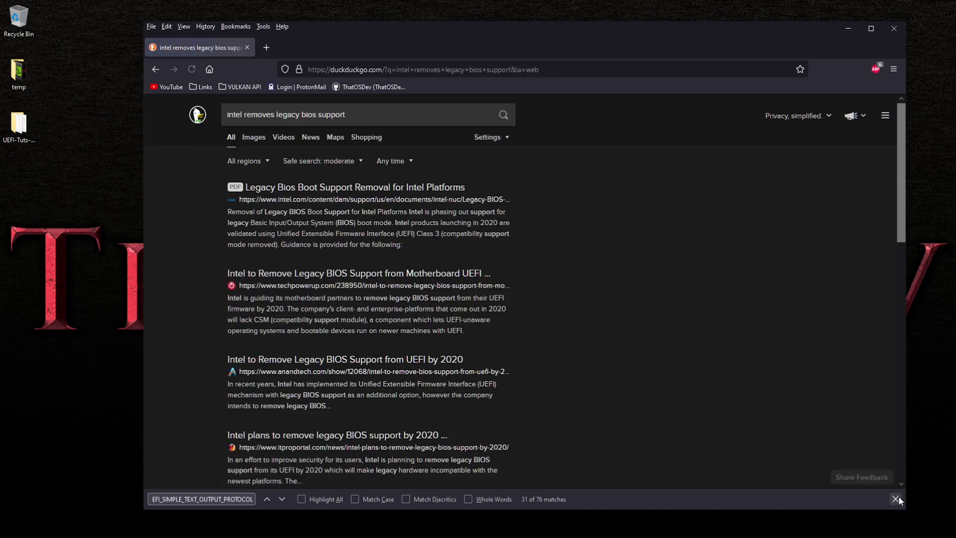
click(897, 499)
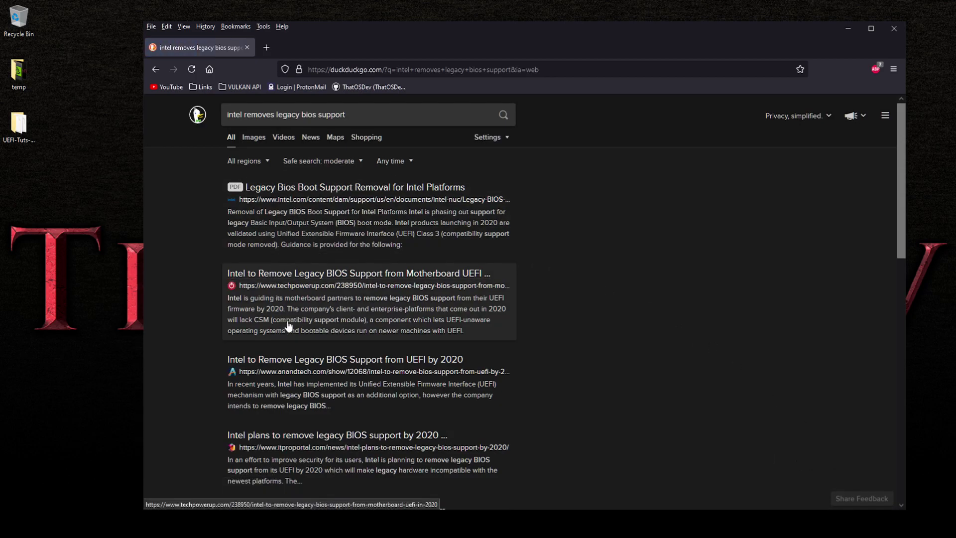
scroll(206, 407, down, 2)
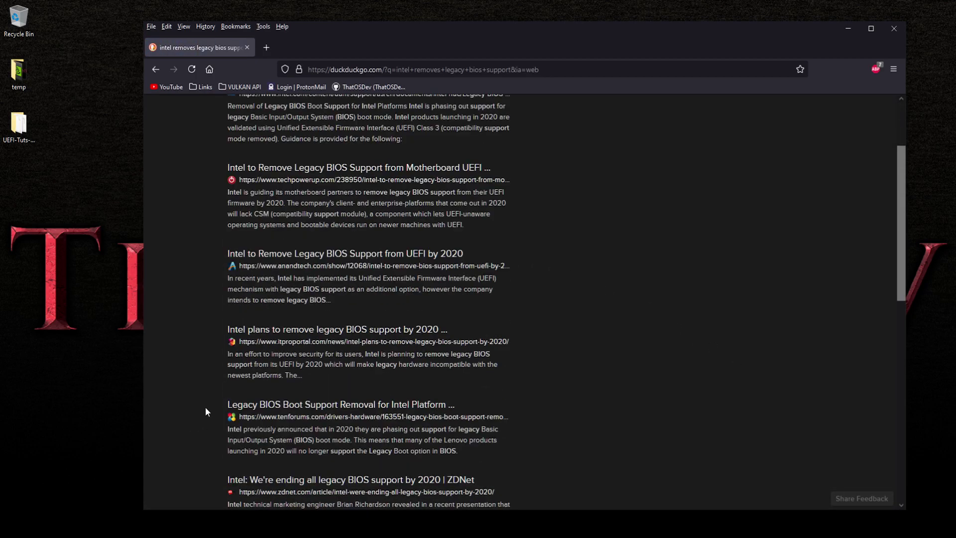
scroll(194, 398, down, 4)
scroll(198, 388, up, 2)
scroll(202, 377, up, 4)
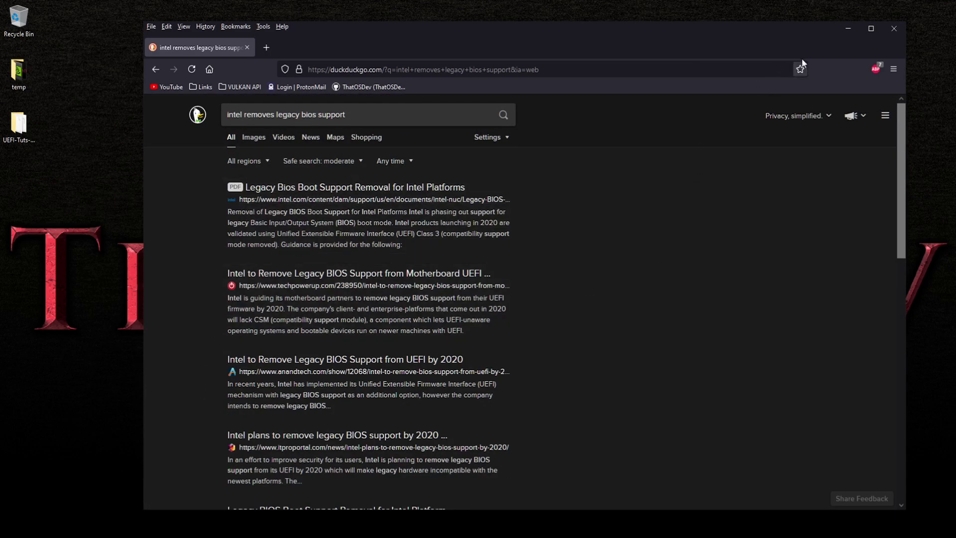
click(848, 34)
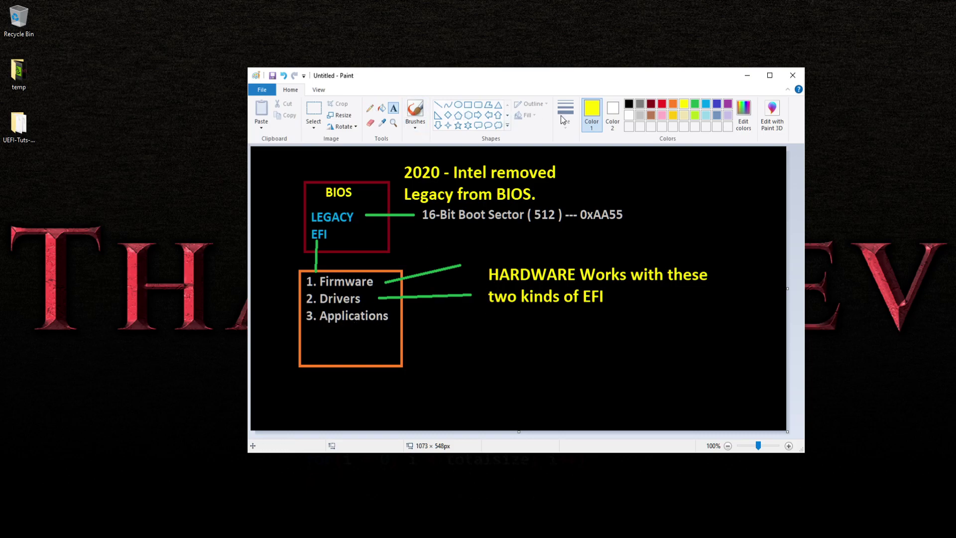
Add a dark red 'Drivers' label under 'Applications' in the orange box.
click(651, 104)
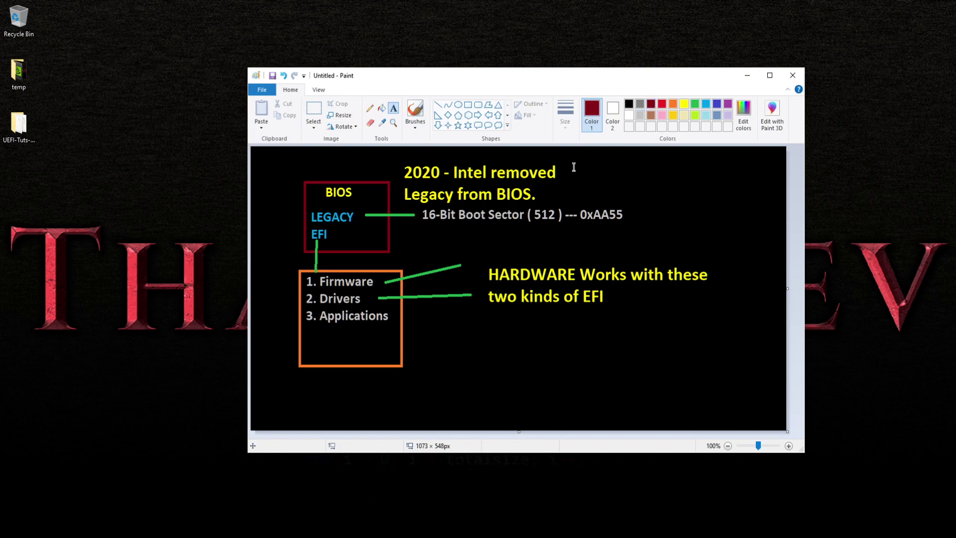
click(329, 326)
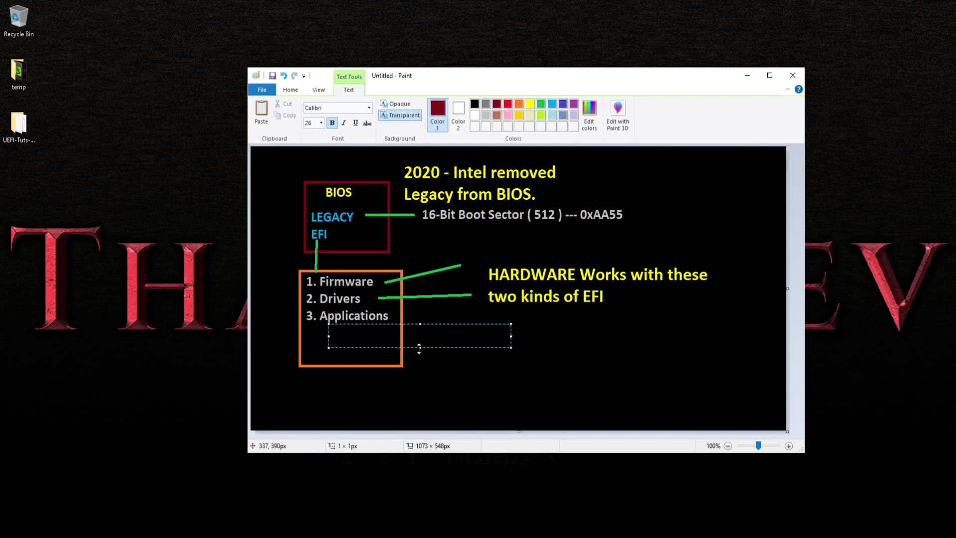
text(Drivers)
click(322, 338)
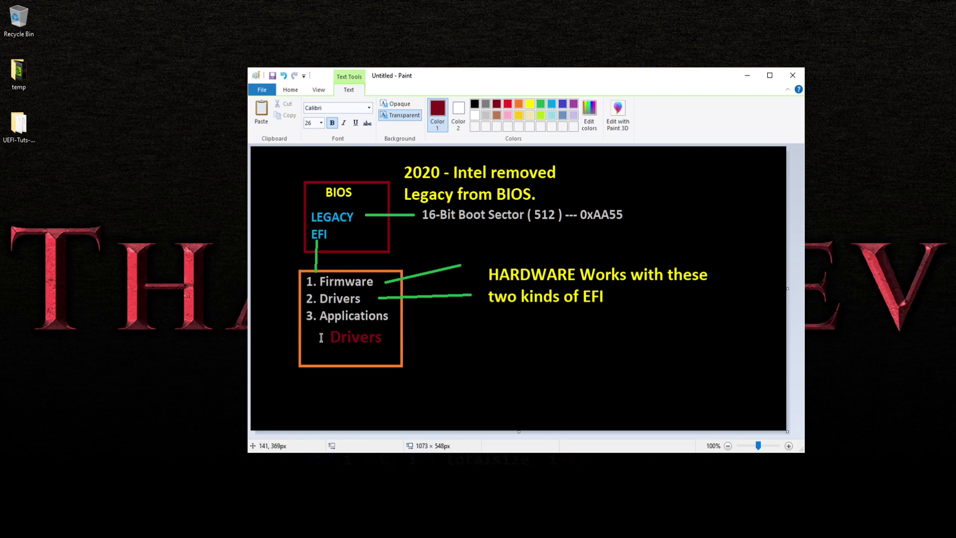
click(321, 308)
click(525, 351)
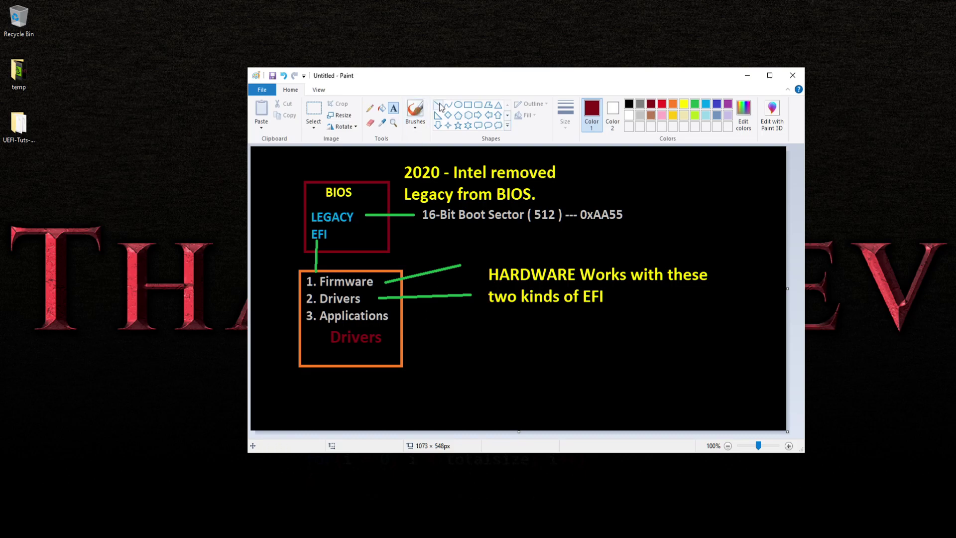
Draw a green line running down-right from 'Applications' into the empty canvas.
click(438, 104)
click(695, 104)
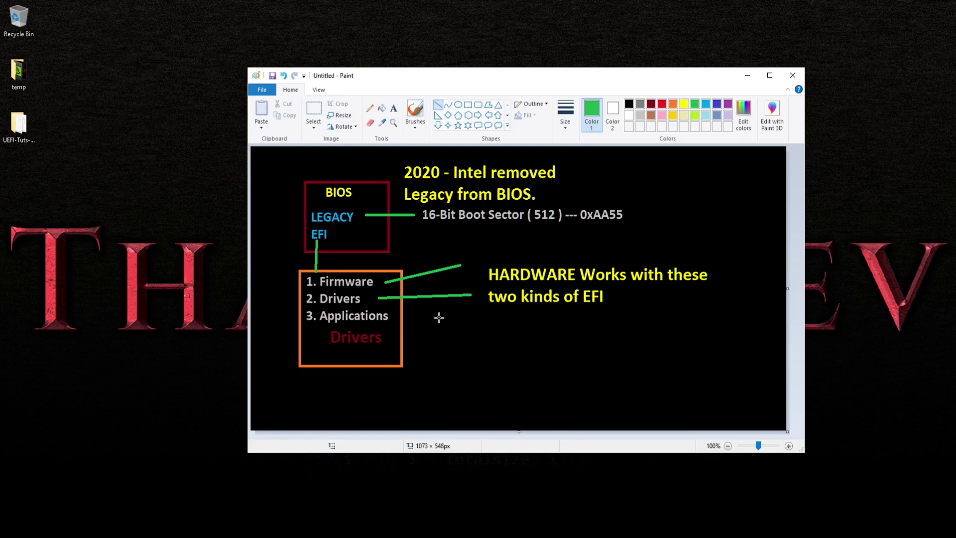
drag(398, 317, 470, 345)
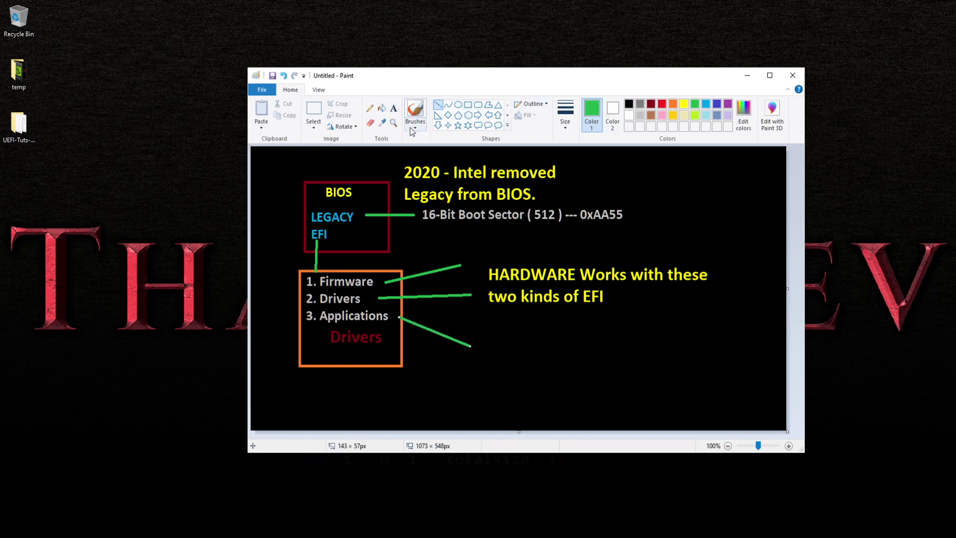
click(394, 109)
click(706, 105)
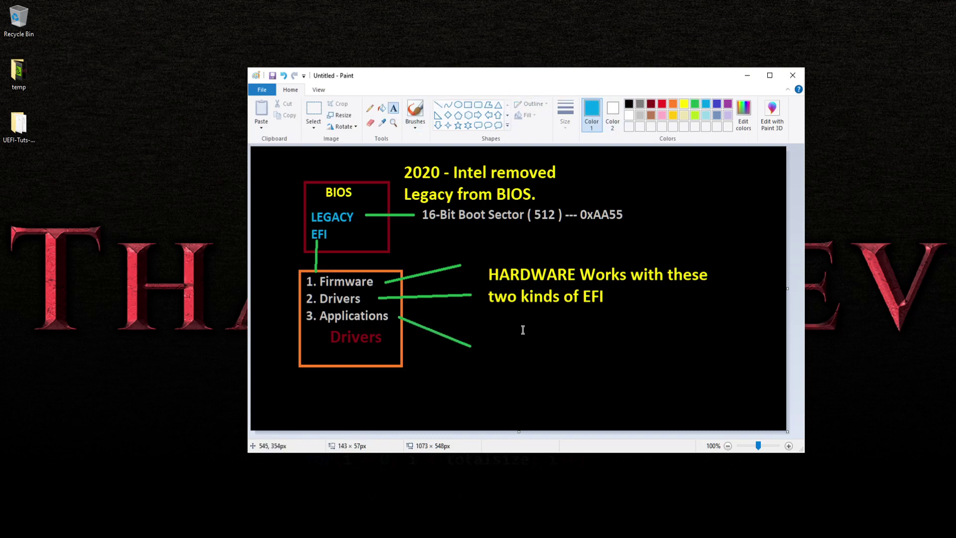
Add light blue text 'EFI Based Operating System Bootloader. BOOTX64.EFI' at the green line's end.
click(481, 342)
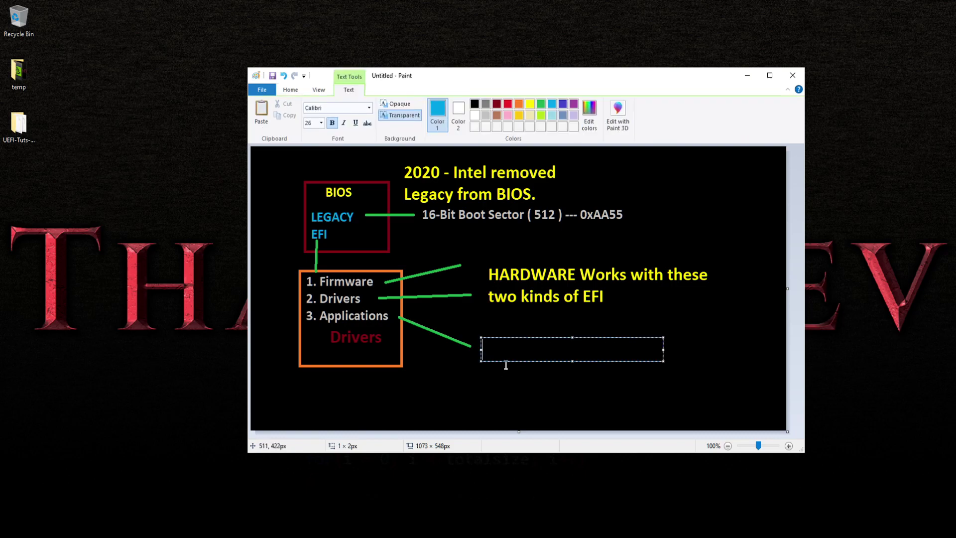
text(EFI Based B)
key(BackSpace)
text(Operating System Bootloader.)
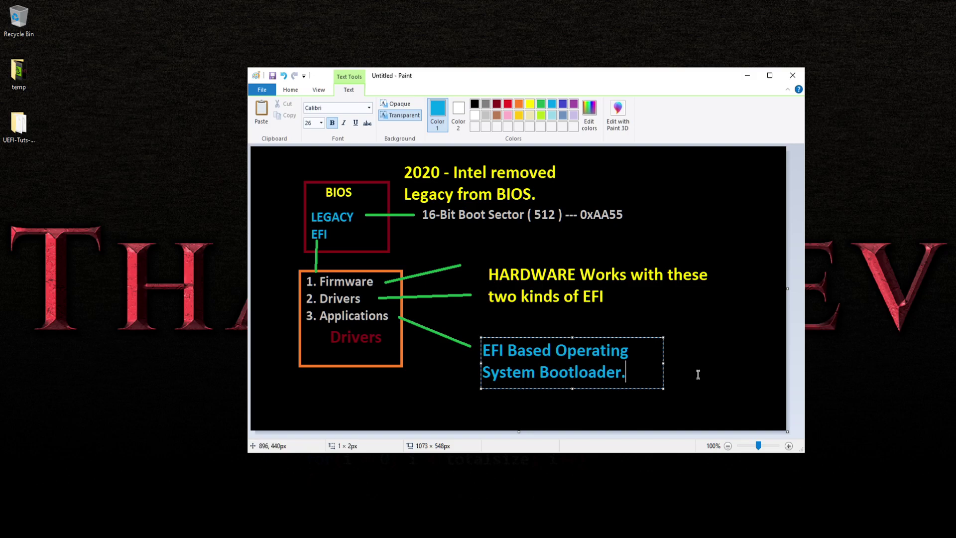
key(Return)
text(BOOTX)
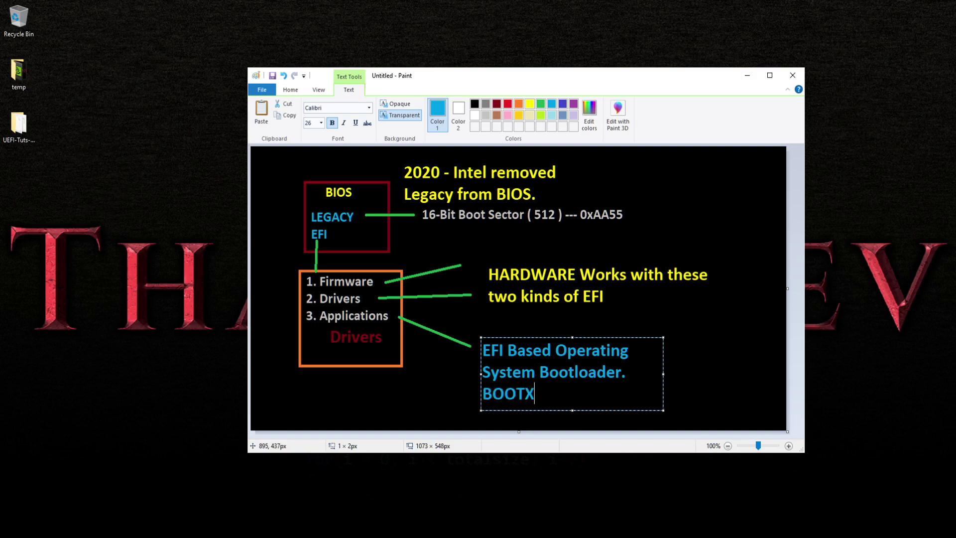
text(64.)
text(EFI)
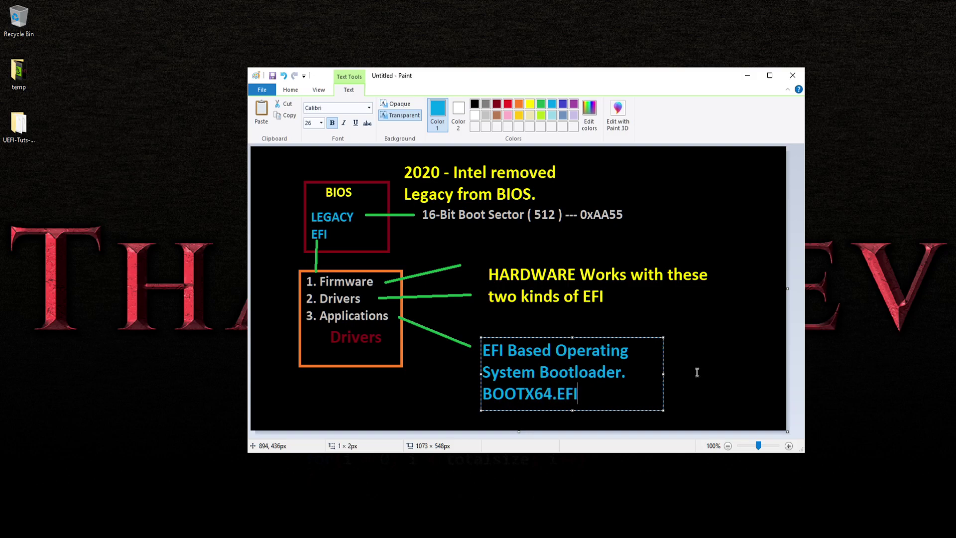
click(691, 370)
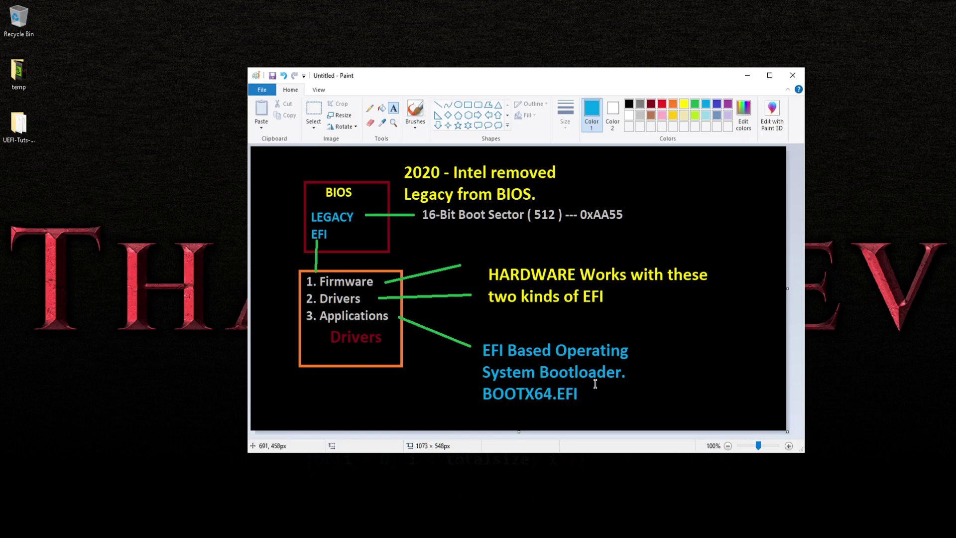
Draw a brown horizontal arrow with a two-stroke arrowhead pointing right from BOOTX64.EFI.
click(438, 105)
drag(588, 393, 624, 392)
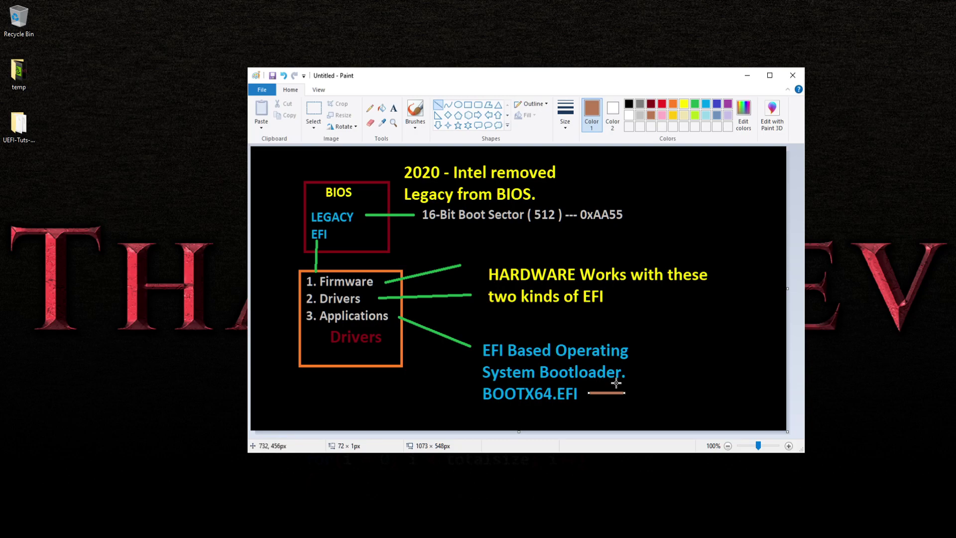
drag(614, 378, 624, 390)
drag(616, 398, 626, 391)
click(613, 406)
click(660, 288)
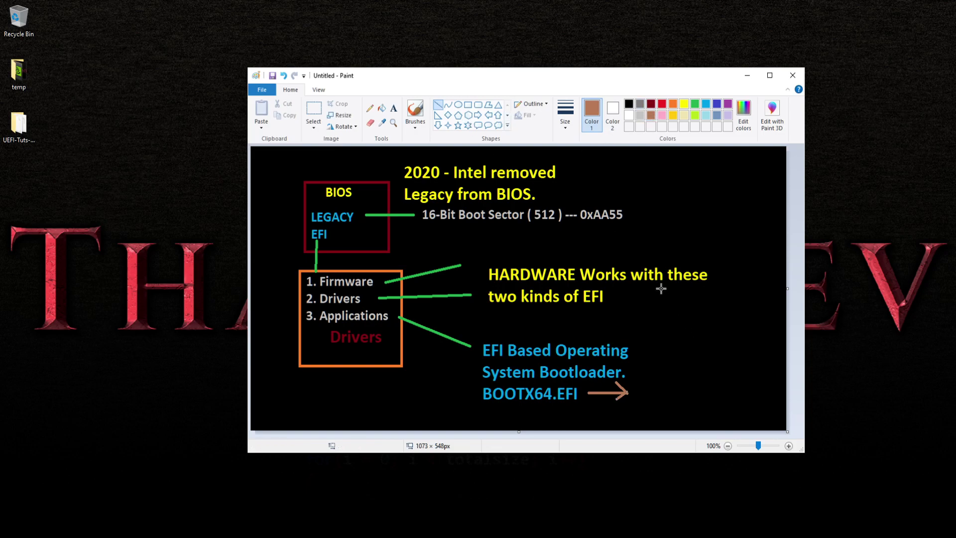
click(392, 109)
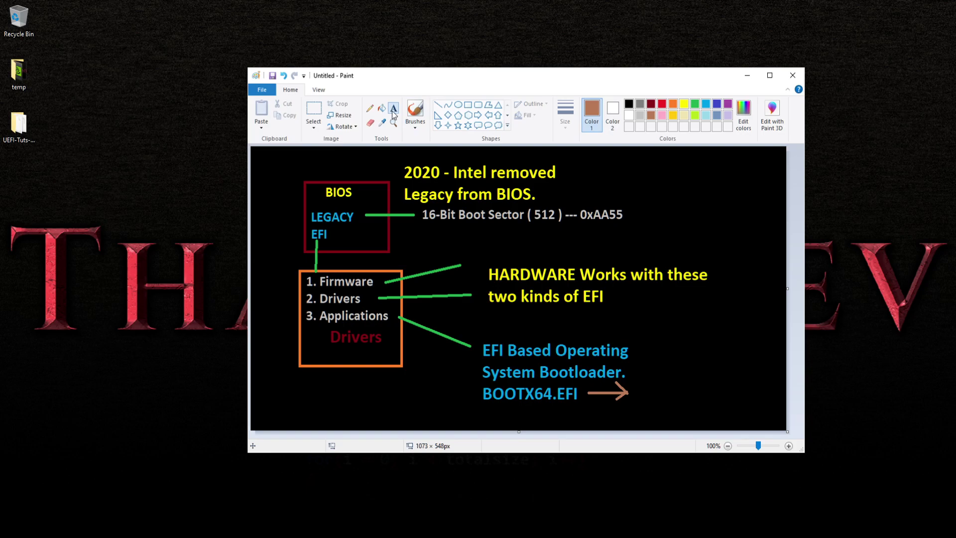
Add a 'Kernel' label at the brown arrow's tip and make it orange.
click(643, 394)
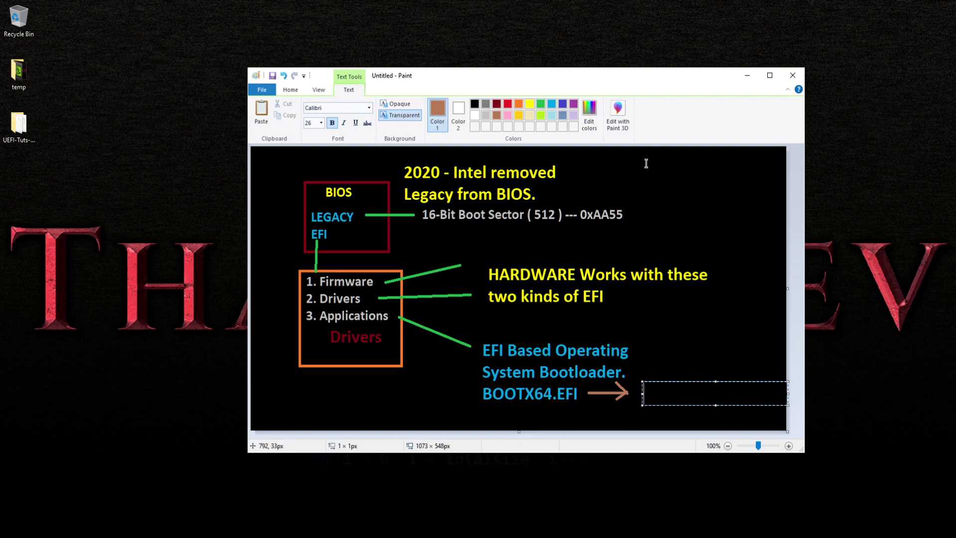
text(Kernel)
drag(698, 393, 631, 396)
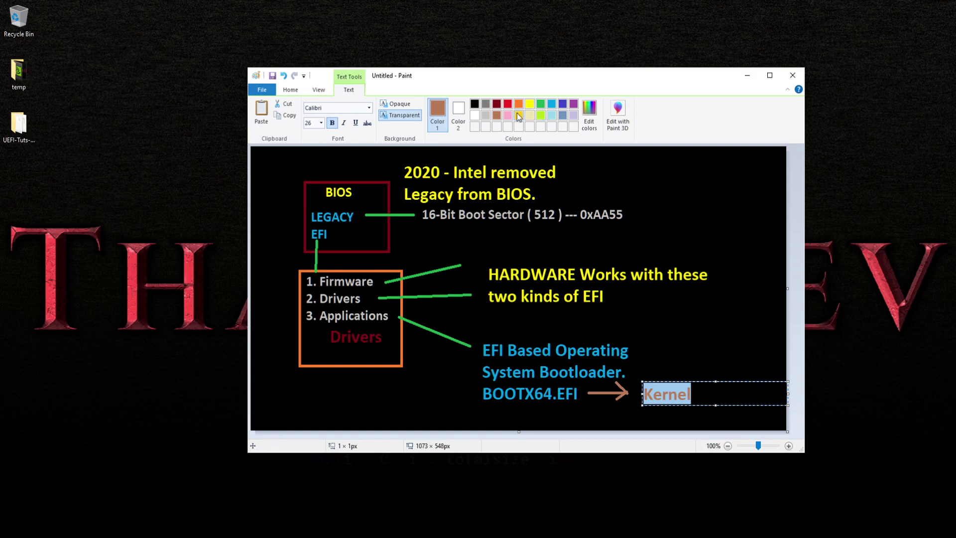
click(529, 104)
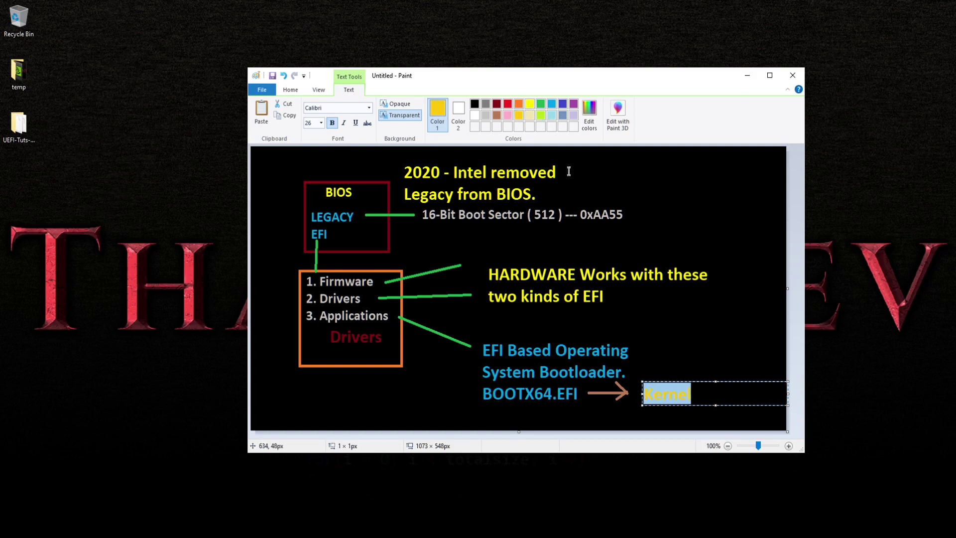
click(519, 104)
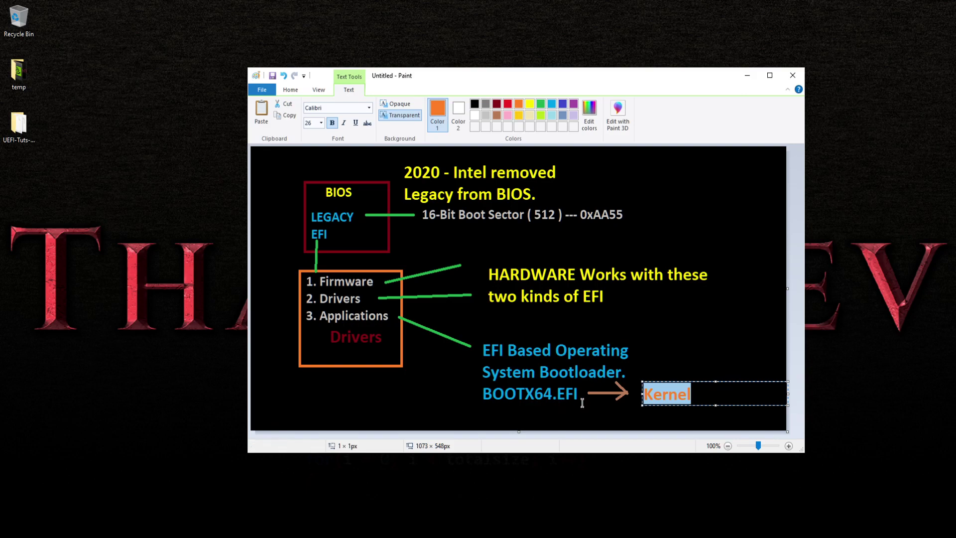
click(719, 353)
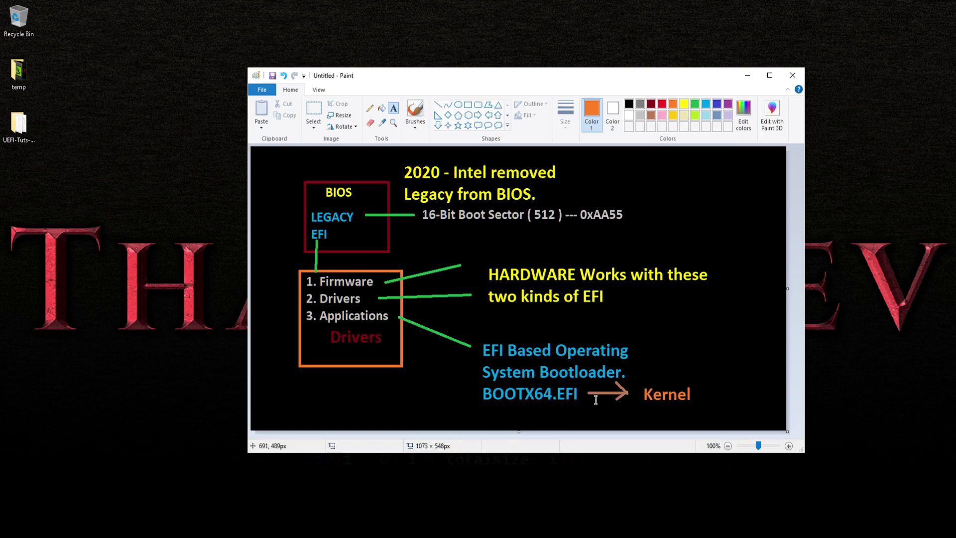
Draw a second orange arrow below the first one.
click(438, 105)
mouse_move(590, 401)
mouse_down()
mouse_move(635, 411)
mouse_move(604, 411)
mouse_up()
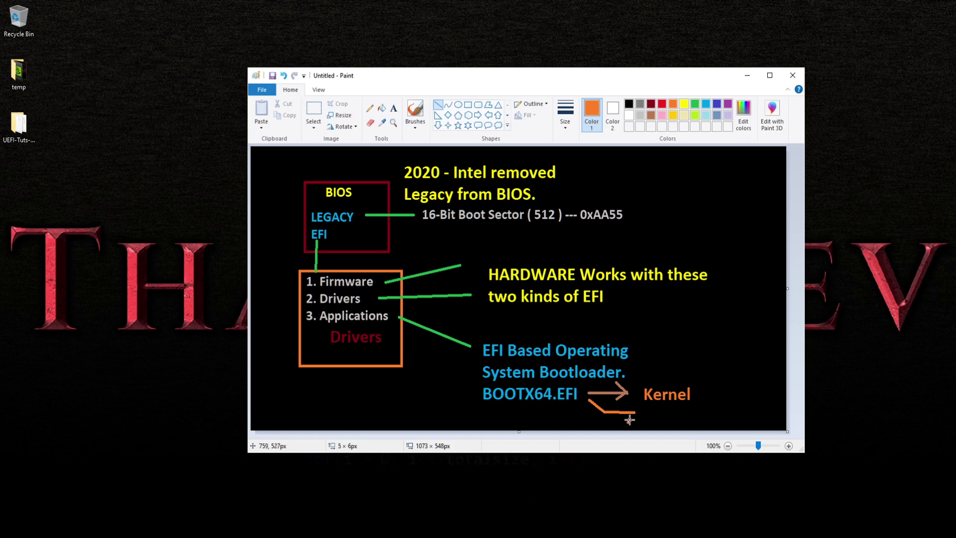
drag(625, 422, 637, 414)
click(601, 398)
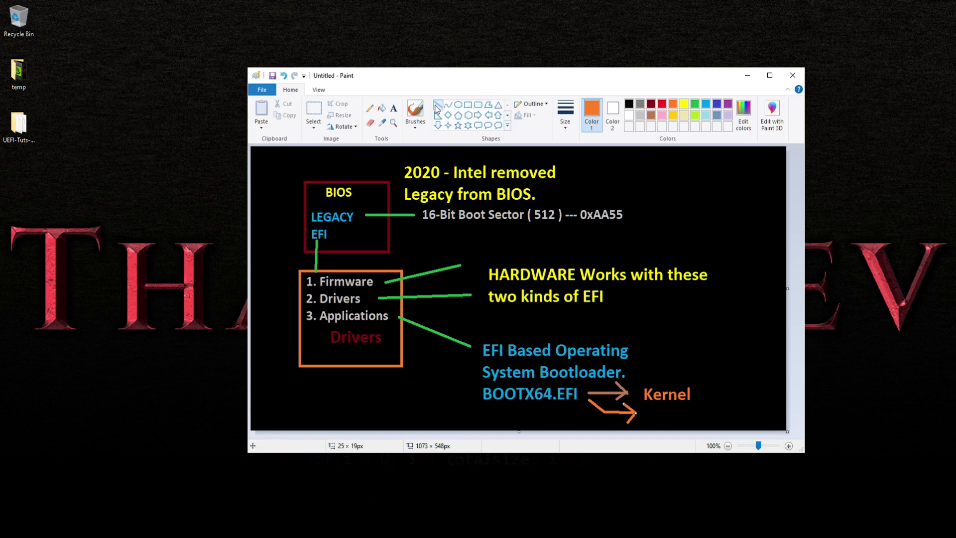
Add an orange 'Kernel Drivers' label below Kernel, nudged slightly left.
click(395, 111)
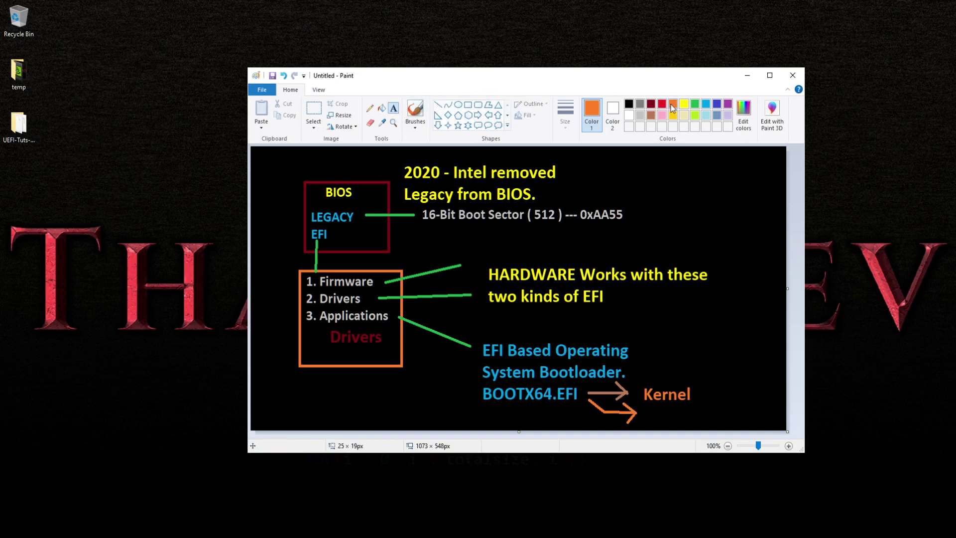
click(653, 414)
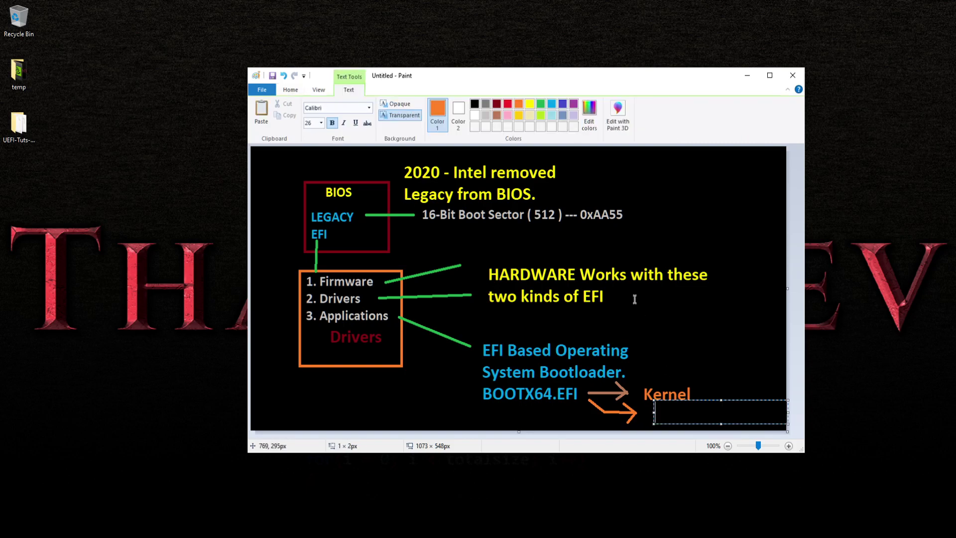
text(Drivers)
key(Left)
key(Left)
key(Left)
key(Left)
key(Left)
text(Kernel)
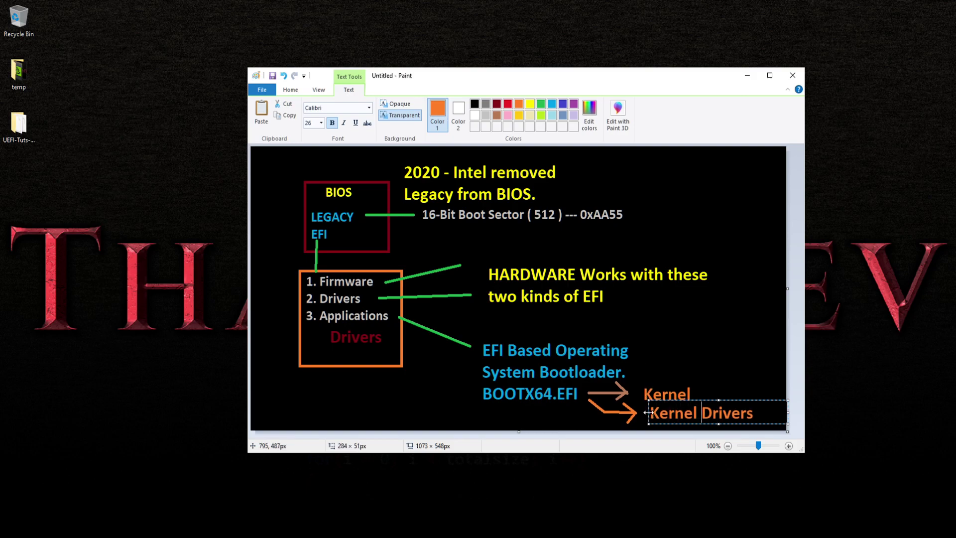
drag(651, 411, 641, 411)
click(649, 351)
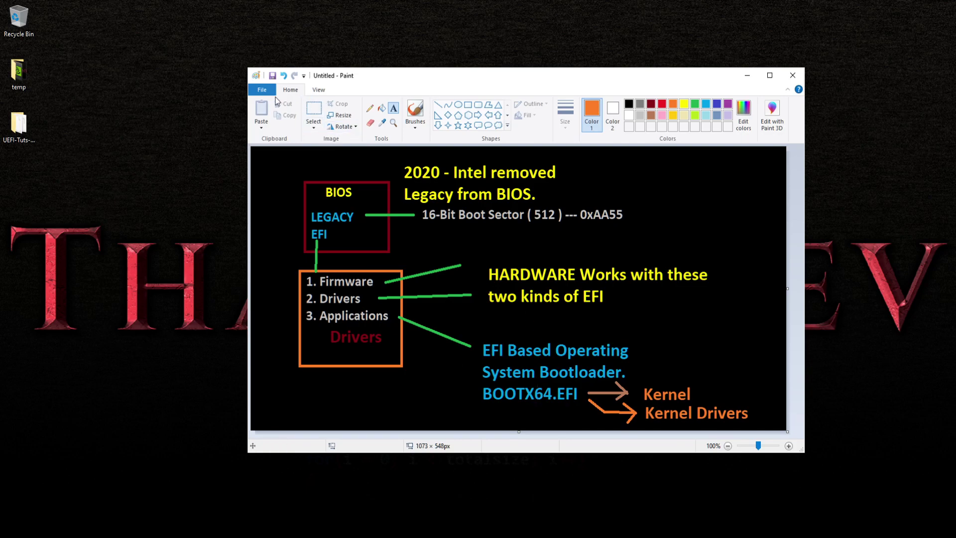
Save the diagram as a PNG picture named efi.png on the Desktop.
click(262, 89)
mouse_move(299, 175)
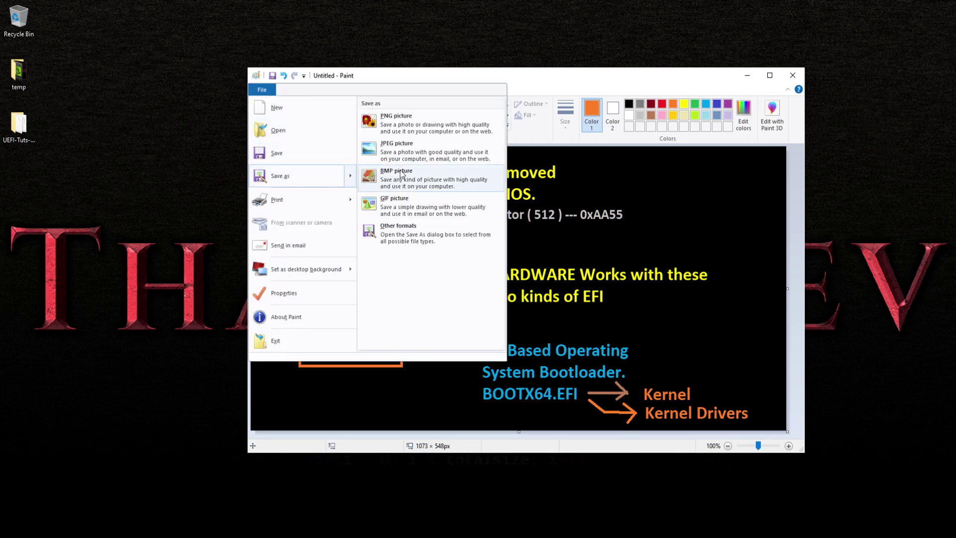
click(395, 127)
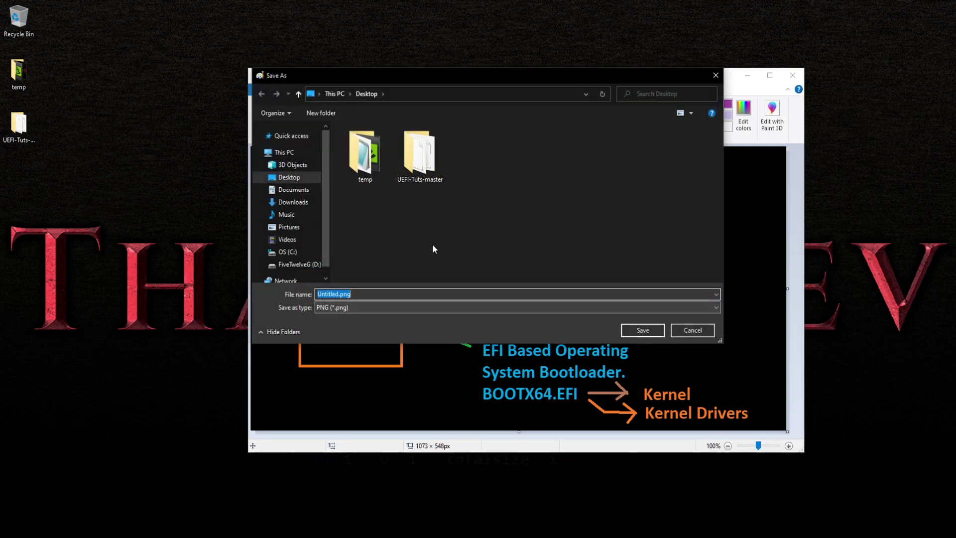
click(336, 294)
double_click(336, 294)
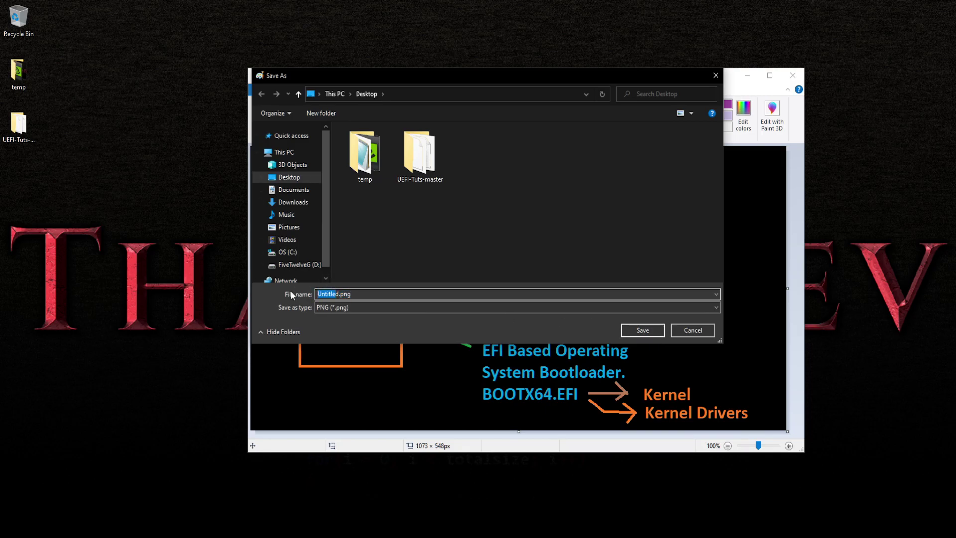
text(efiold)
key(Return)
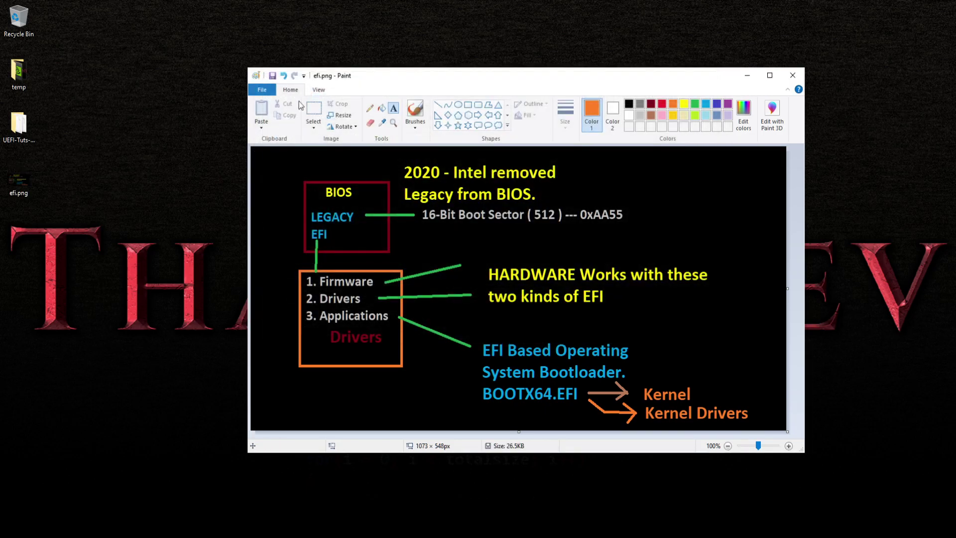
Close the saved diagram, fill the new canvas black, and pick dark red.
click(792, 75)
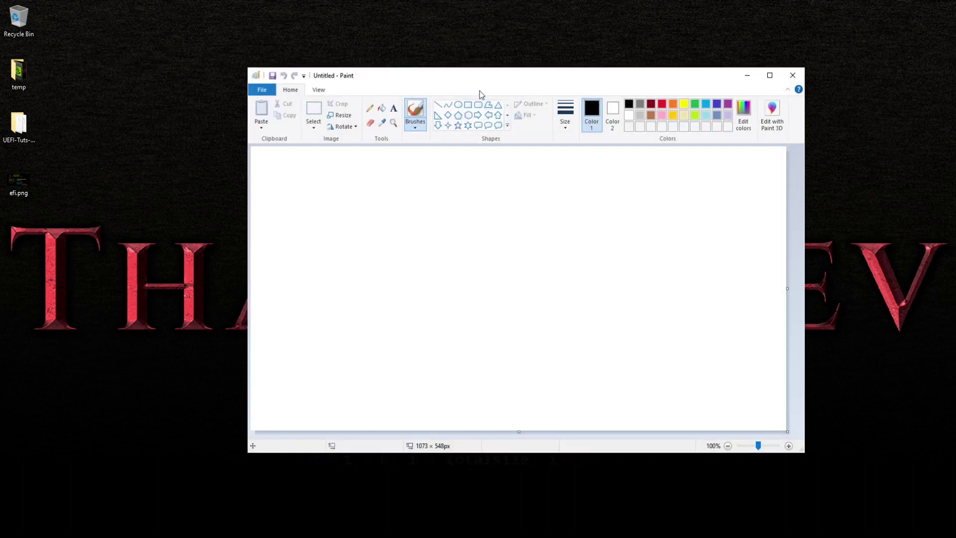
click(382, 108)
click(403, 198)
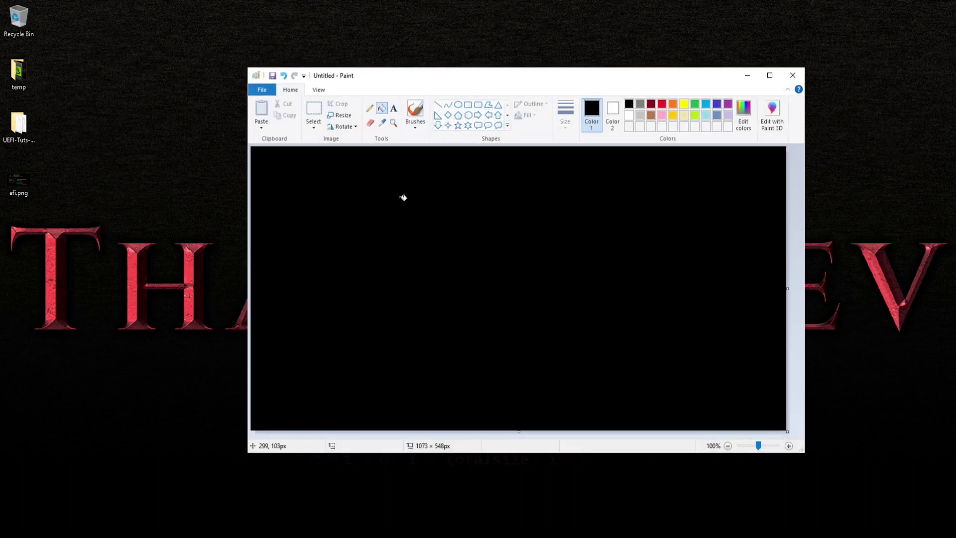
click(394, 108)
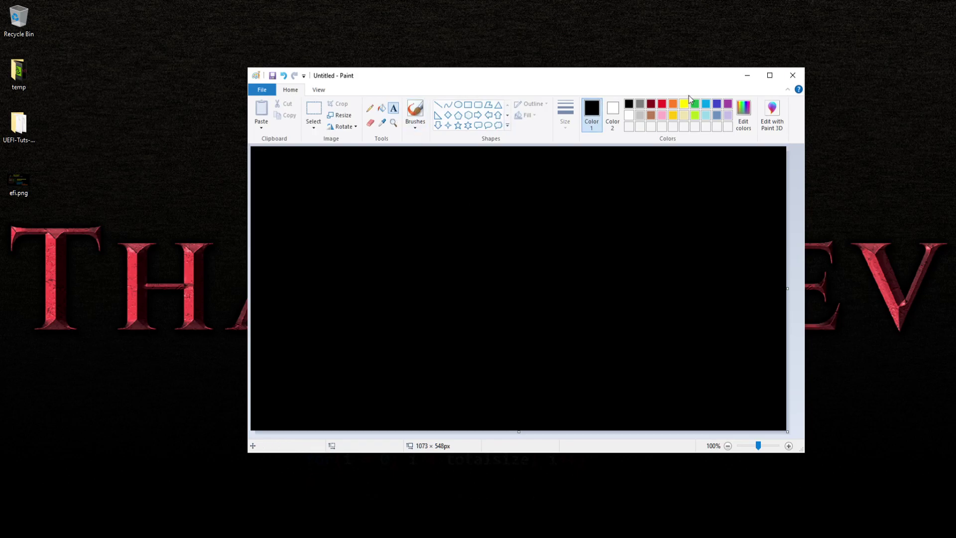
click(650, 105)
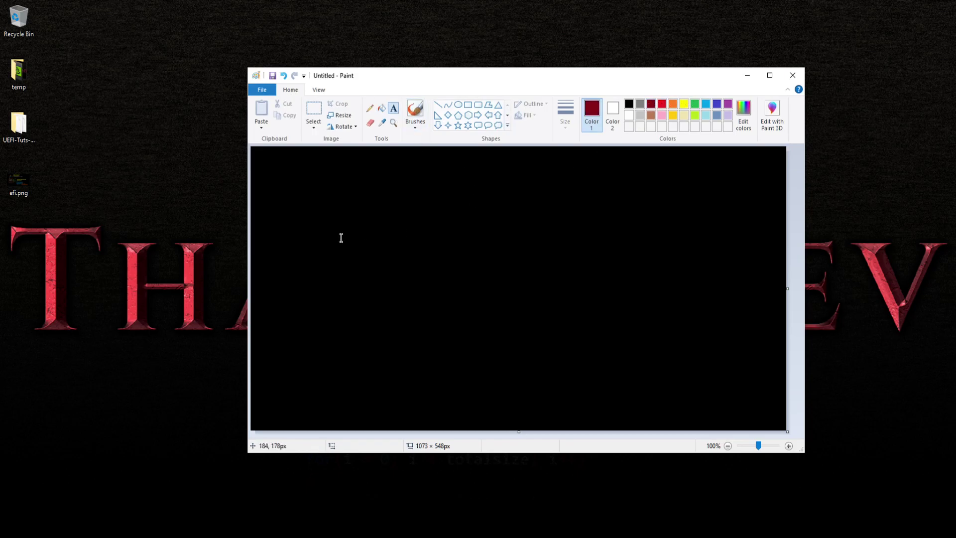
click(467, 106)
Draw a dark red box top-left and type green RUNTIME and BOOT SERVICES inside.
mouse_move(276, 173)
mouse_down()
mouse_move(422, 317)
mouse_move(457, 325)
mouse_up()
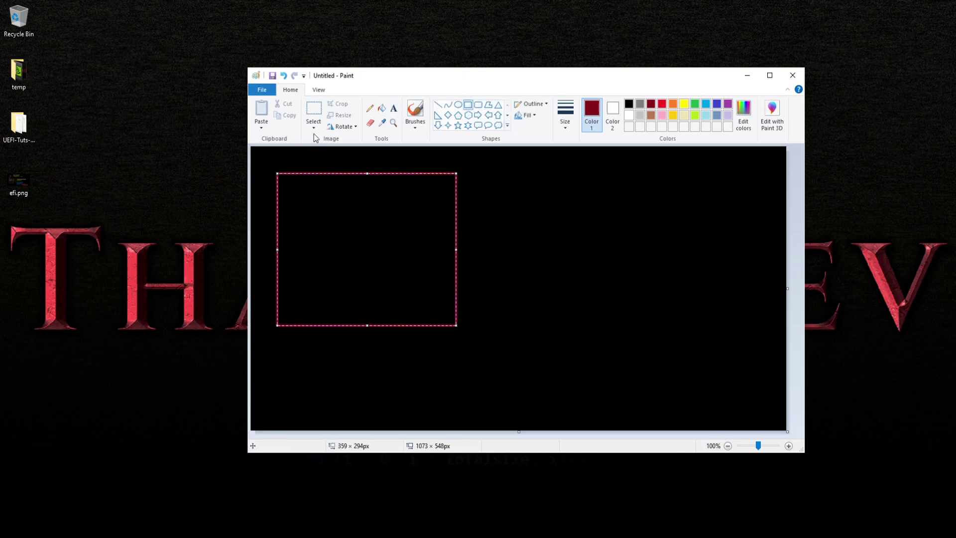
click(393, 108)
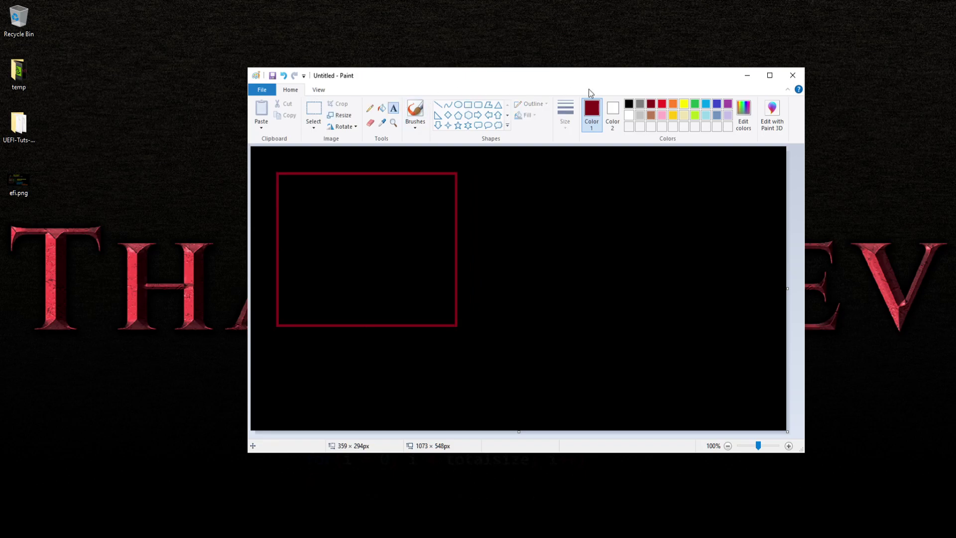
click(694, 107)
click(292, 183)
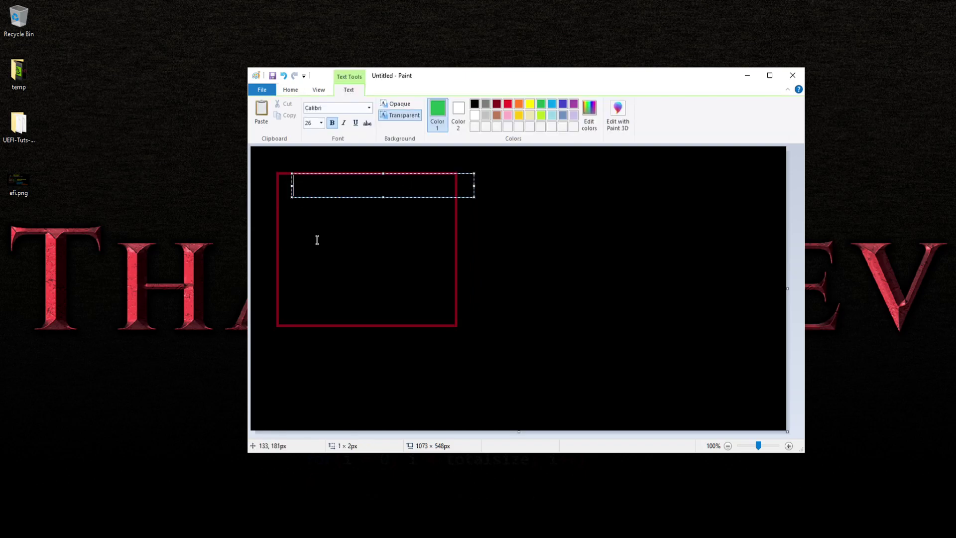
text(RUNTIKME)
key(BackSpace)
key(BackSpace)
key(BackSpace)
text(ME)
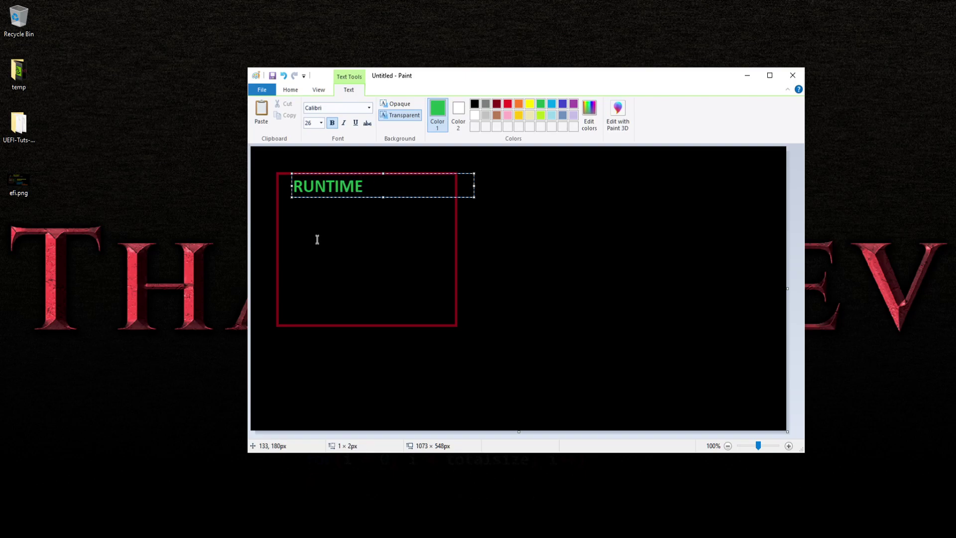
key(Return)
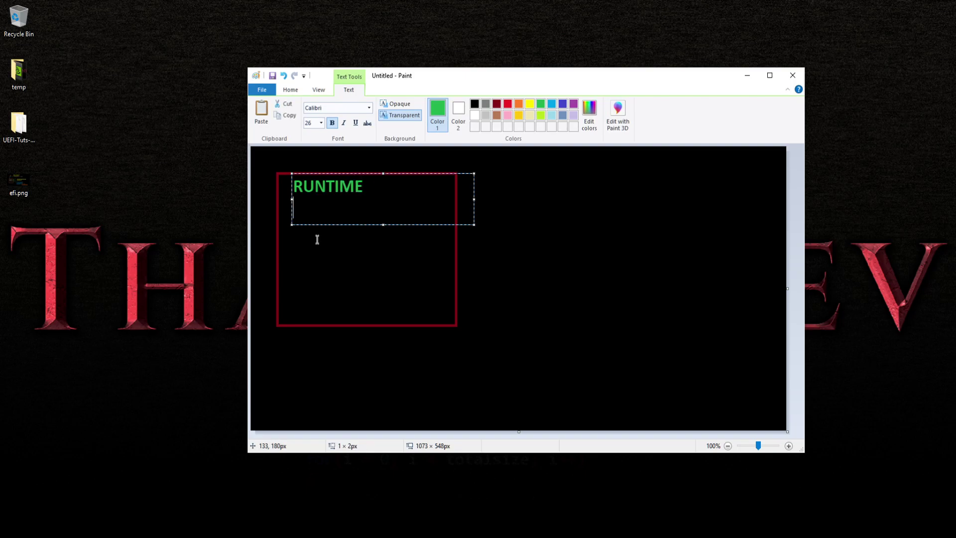
text(BOOT SERVICES)
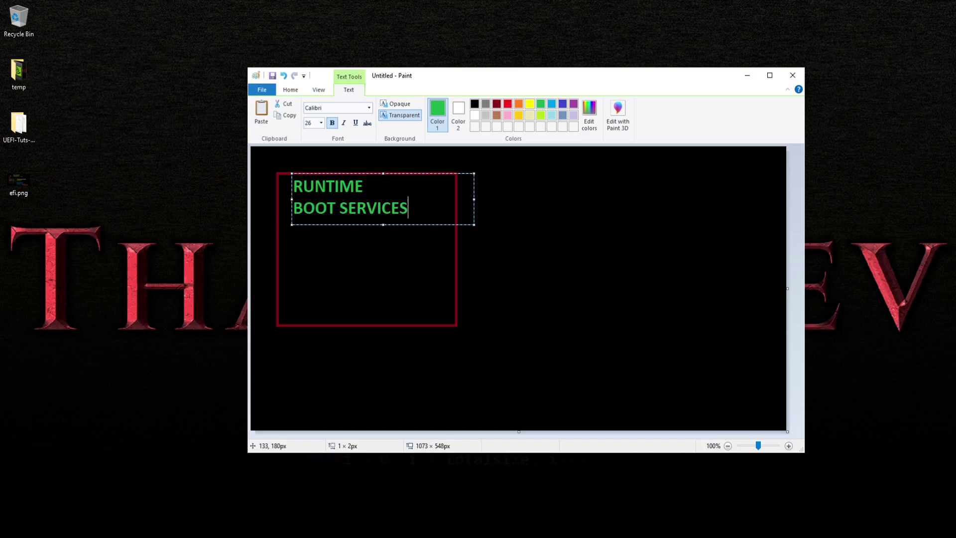
key(Return)
text(OS LOADER)
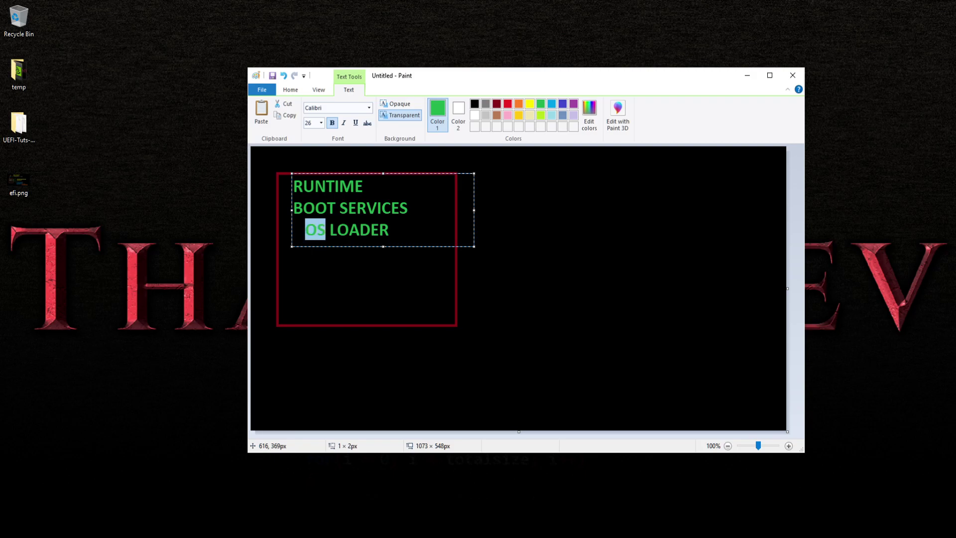
Make the OS LOADER line blue, shift the labels slightly lower, and commit them.
key(shift+Right)
key(shift+Right)
key(shift+Right)
key(shift+Right)
key(shift+Right)
key(shift+Right)
key(shift+Right)
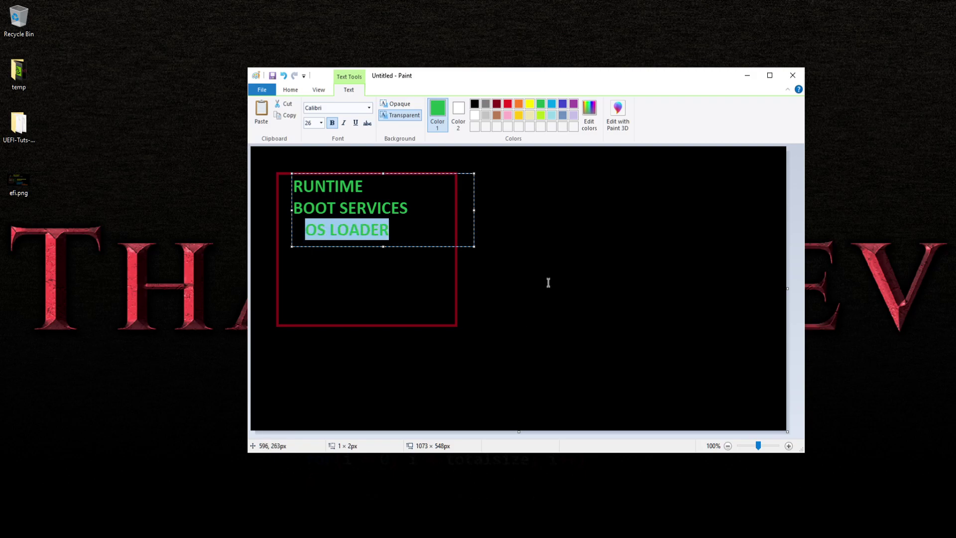
click(551, 104)
click(428, 241)
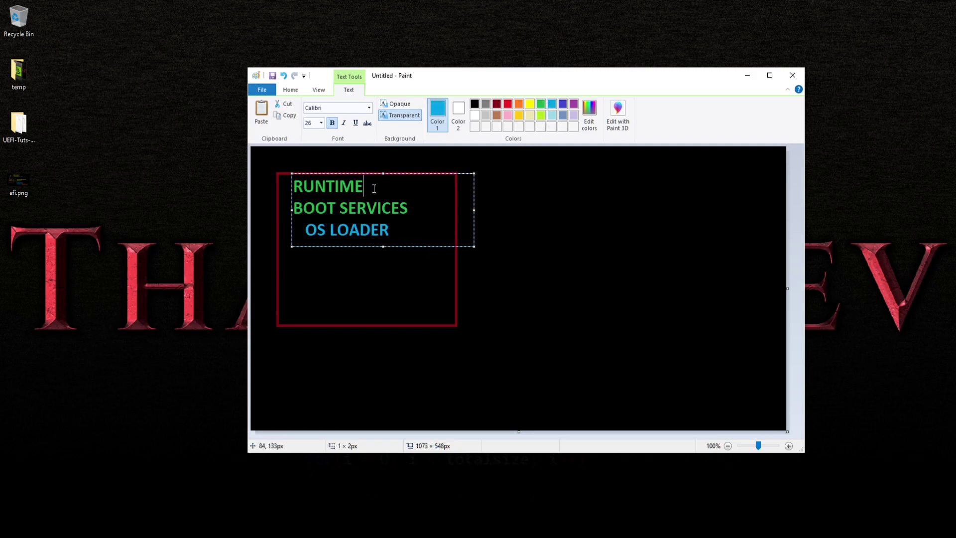
key(Return)
key(Return)
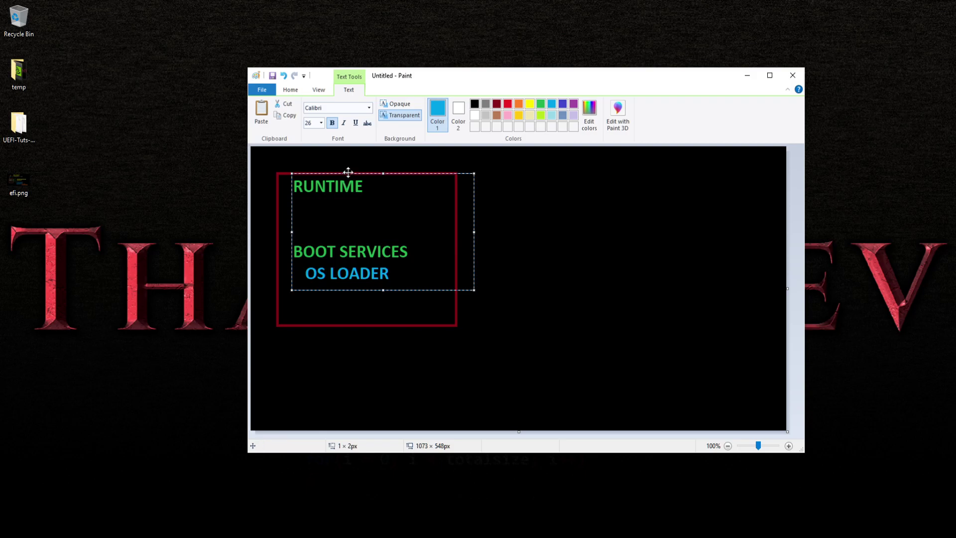
drag(348, 172, 345, 187)
click(391, 171)
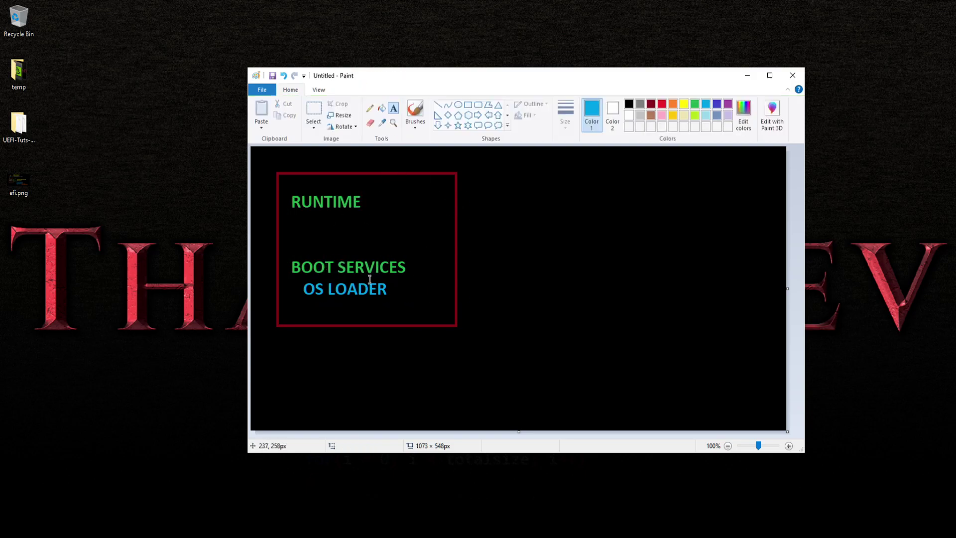
Draw a red arrow from OS LOADER rightward past the box's right edge.
click(437, 105)
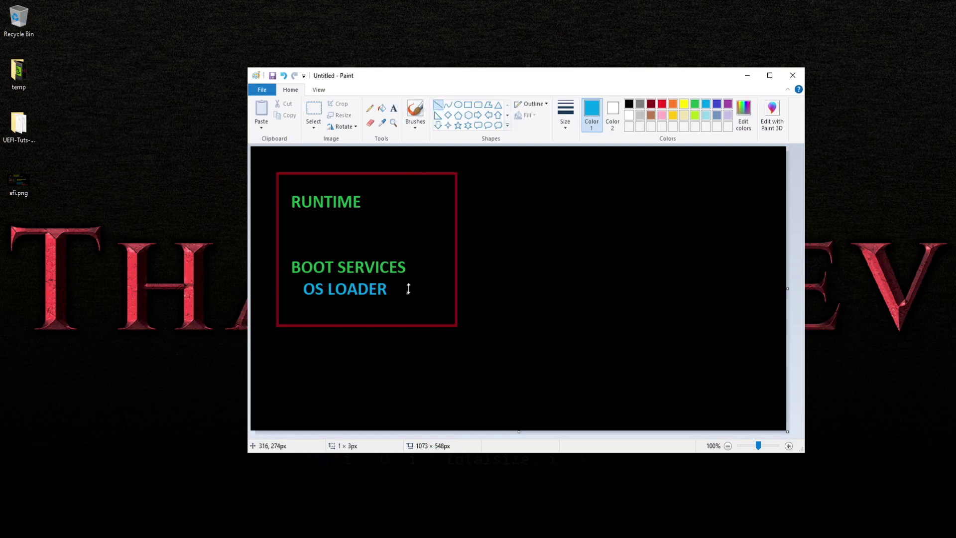
drag(407, 292, 497, 288)
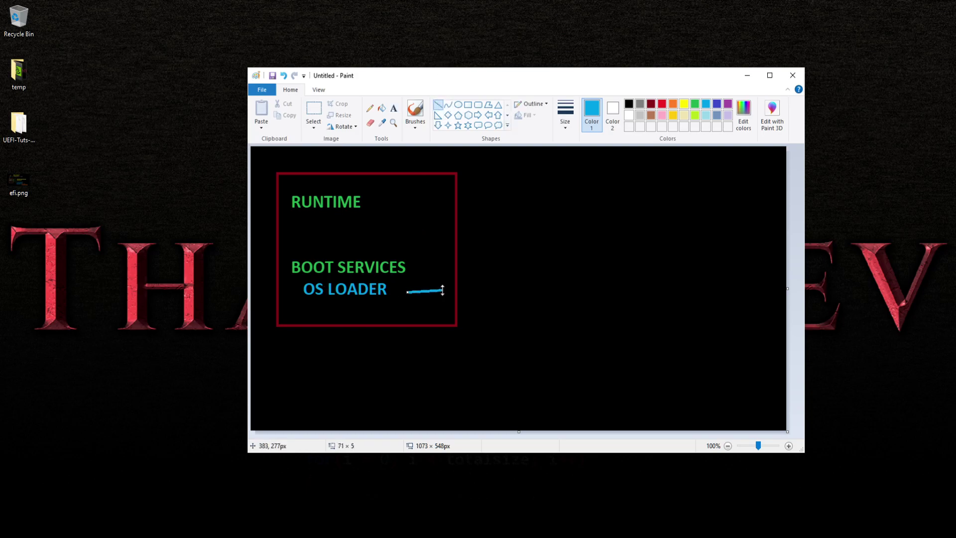
click(662, 104)
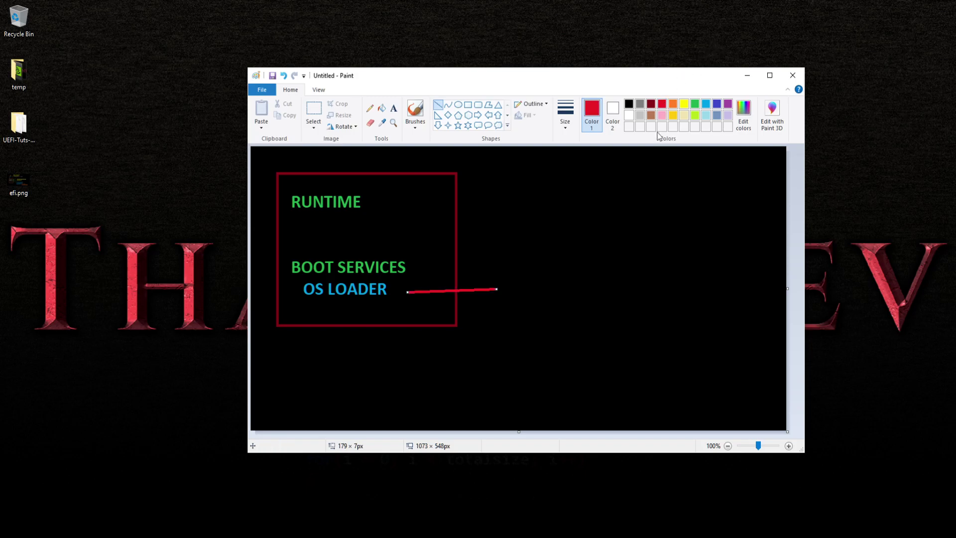
click(477, 279)
drag(476, 279, 499, 289)
click(394, 108)
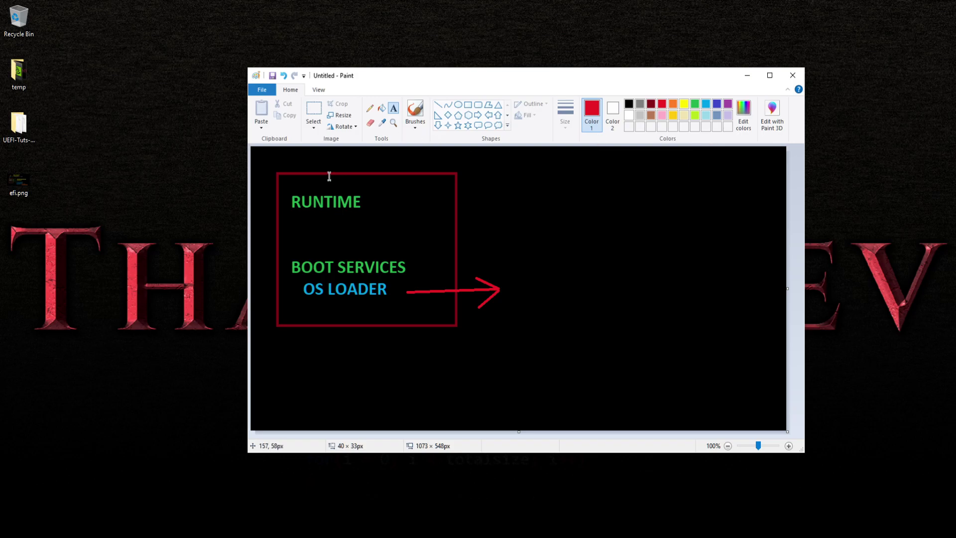
Add light grey BOOTX64.EFI text and position it right of the red arrow's tip.
click(640, 115)
click(321, 167)
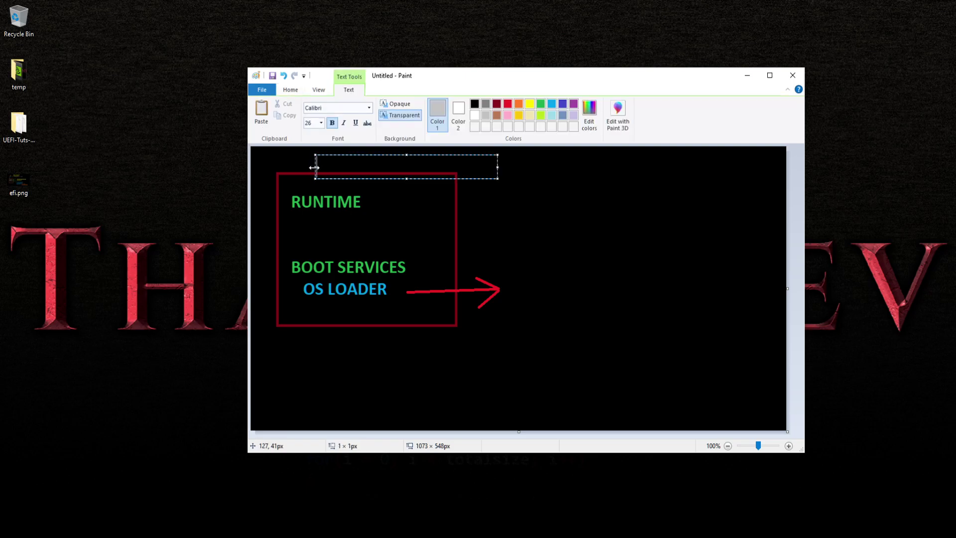
text(BOOT)
text(X64.)
text(EFI)
drag(364, 153, 560, 283)
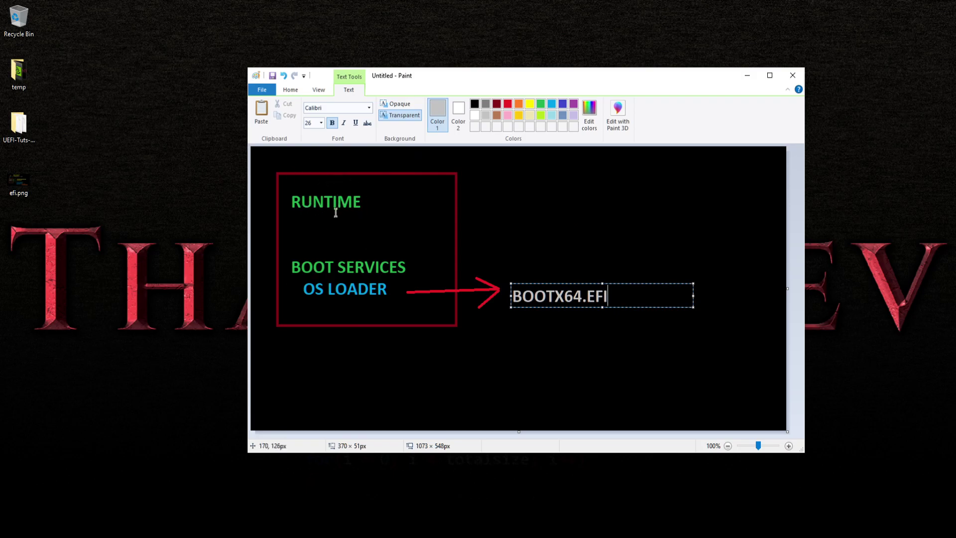
click(605, 325)
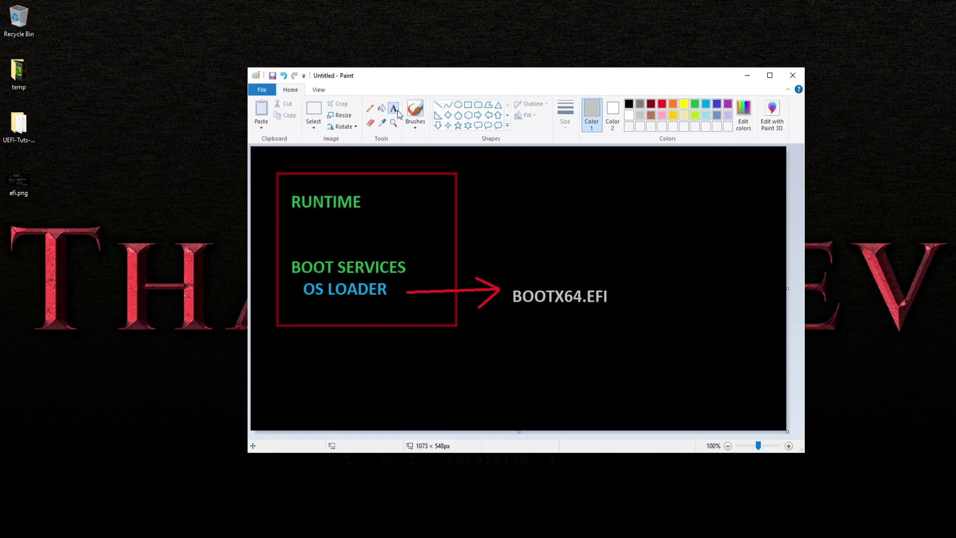
Add a light blue KERNEL label below BOOTX64.EFI.
click(537, 345)
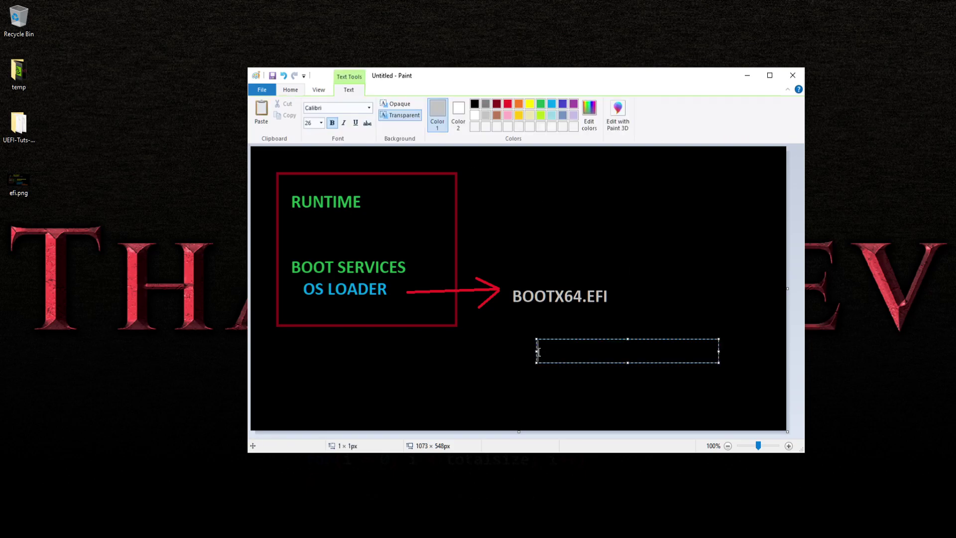
text(KERNEL)
double_click(606, 356)
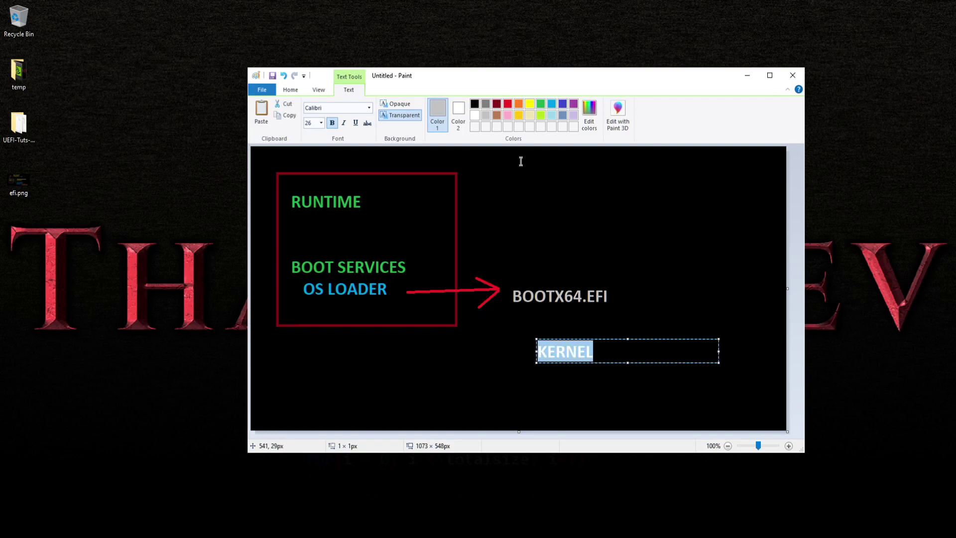
click(551, 104)
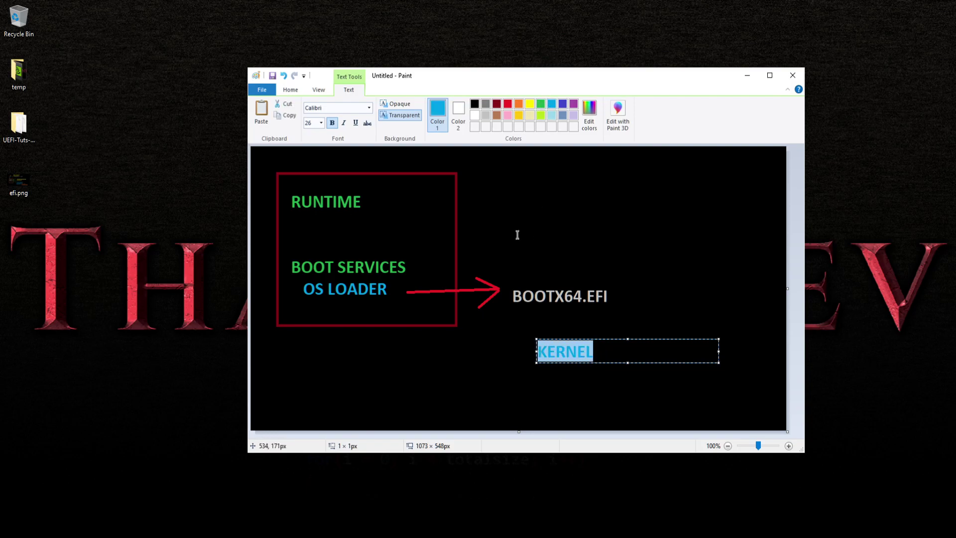
click(489, 198)
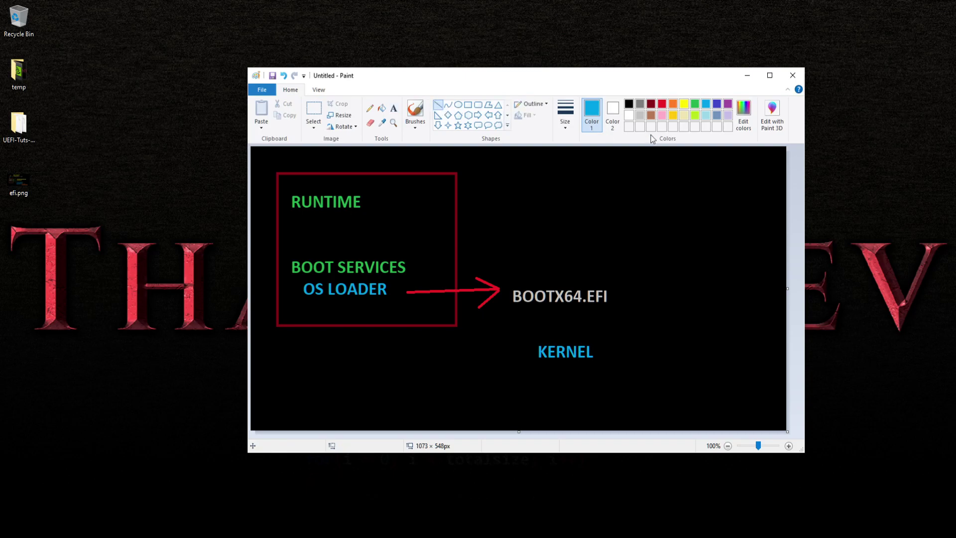
Draw a yellow downward arrow from BOOTX64.EFI to KERNEL.
click(684, 104)
drag(556, 307, 556, 337)
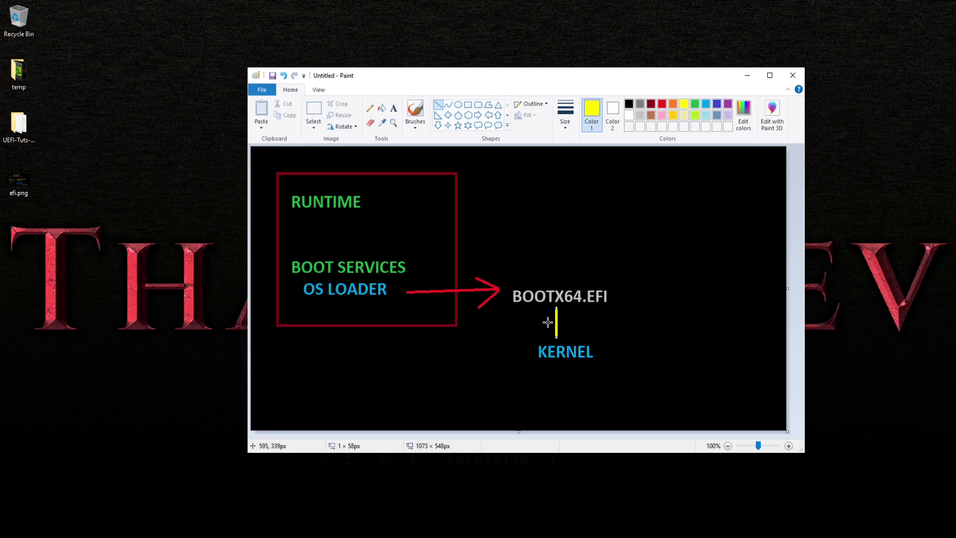
drag(543, 323, 556, 337)
click(551, 220)
click(672, 224)
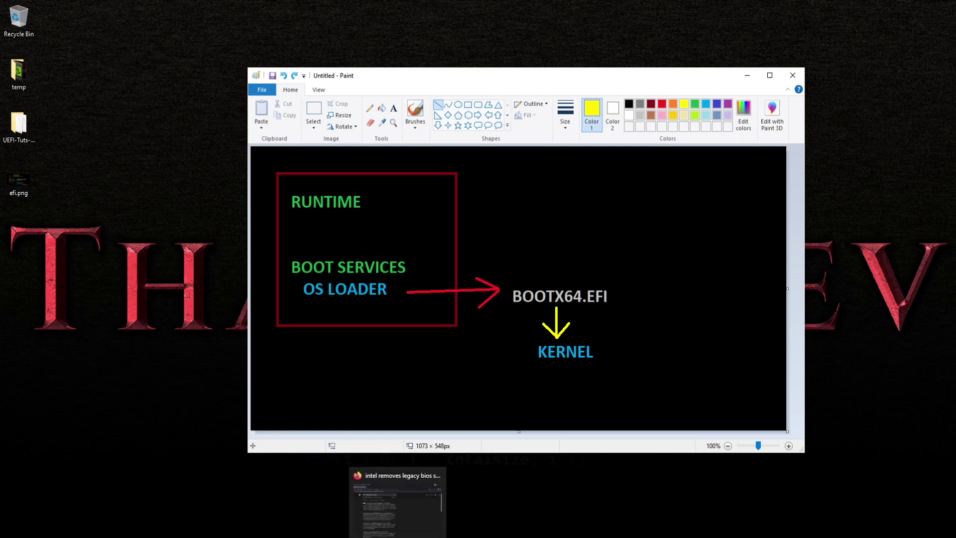
Bring Firefox forward and open ThatOSDev's UEFI-Tuts repository on GitHub.
click(397, 500)
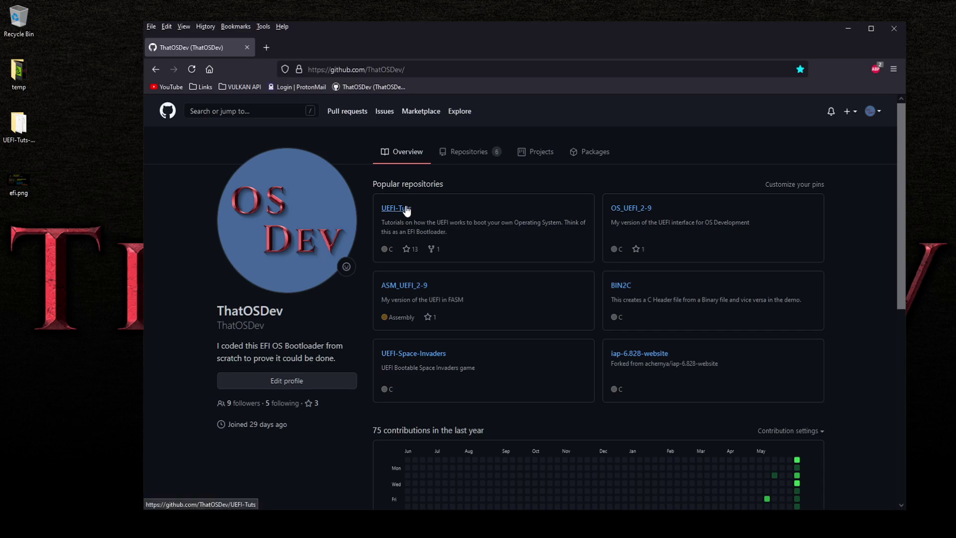
click(403, 208)
scroll(342, 313, down, 3)
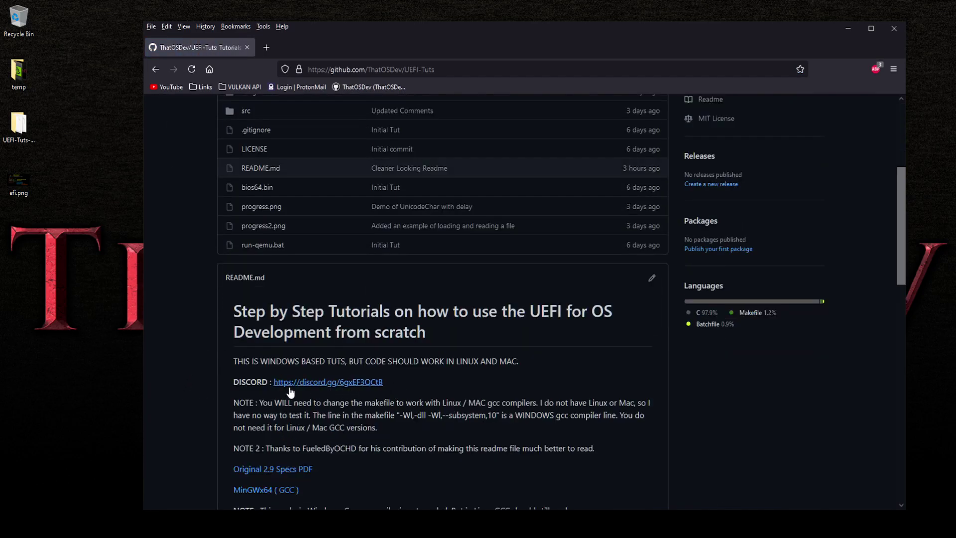
scroll(461, 396, up, 3)
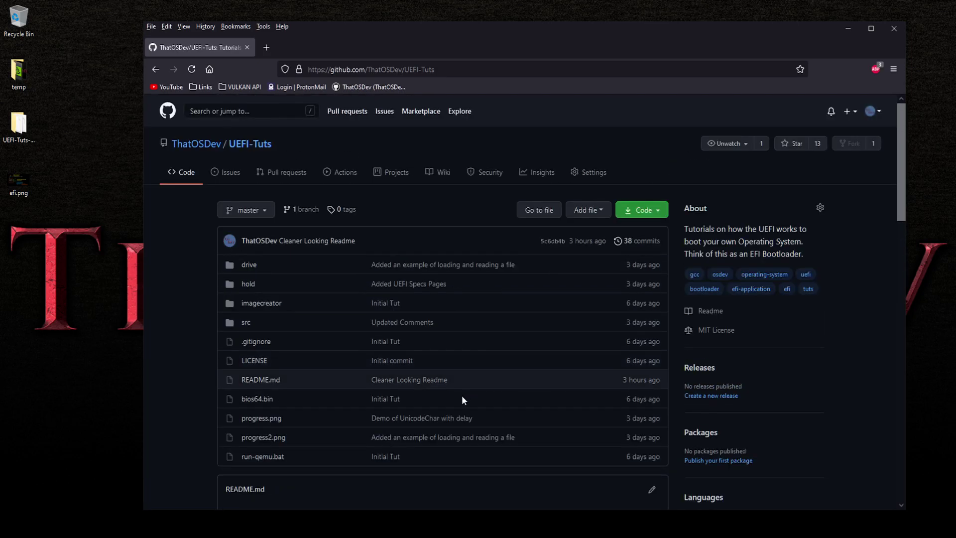
Minimize Firefox, shift the Paint window left, then minimize Paint to show the desktop.
click(847, 29)
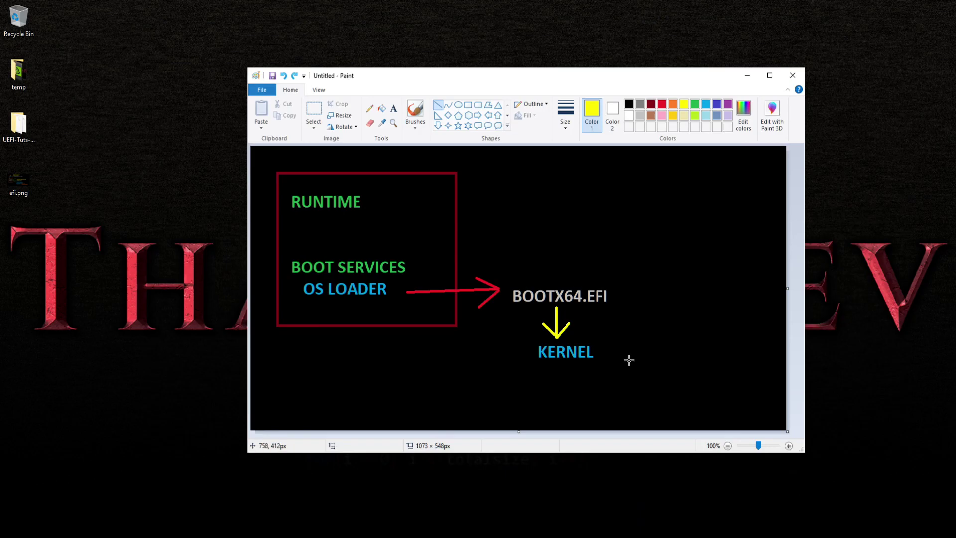
mouse_move(550, 77)
mouse_down()
mouse_move(450, 69)
mouse_move(458, 62)
mouse_up()
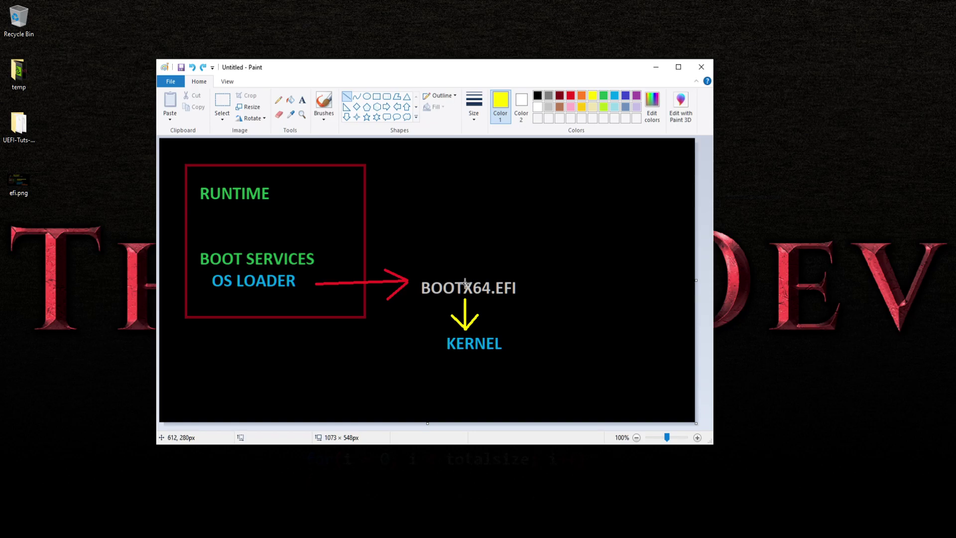
click(655, 67)
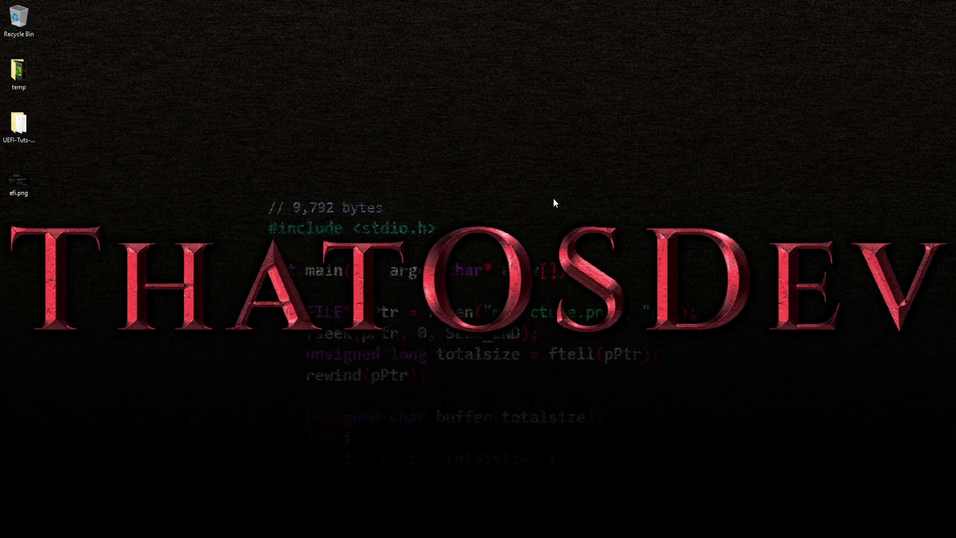